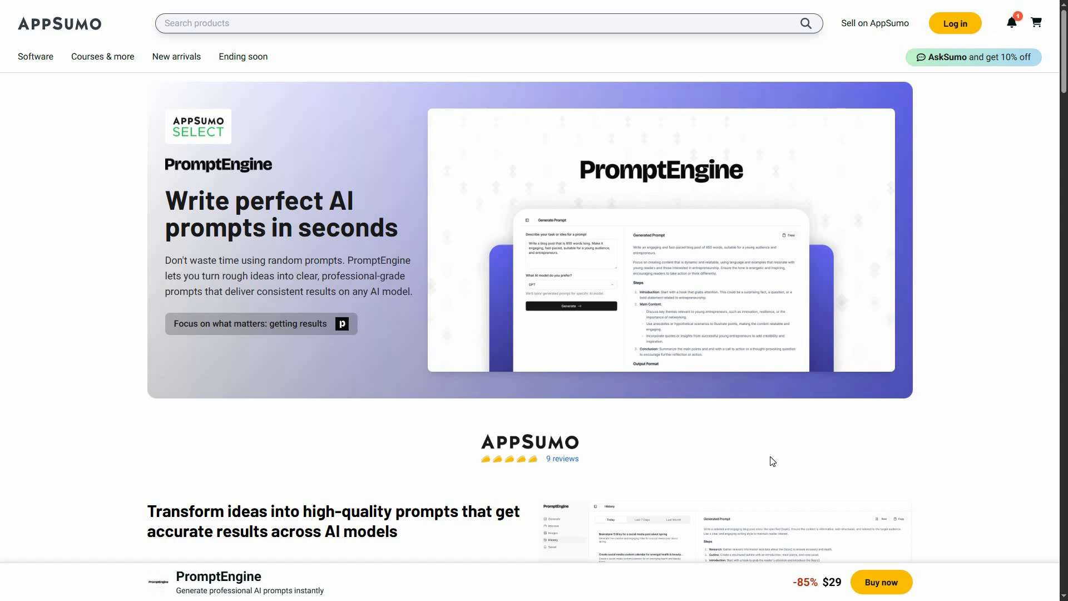
- Examine PromptEngine's lifetime plan on the deal page, including its price, included features, deal terms and guarantee
{"action": "key", "text": "super+i"}
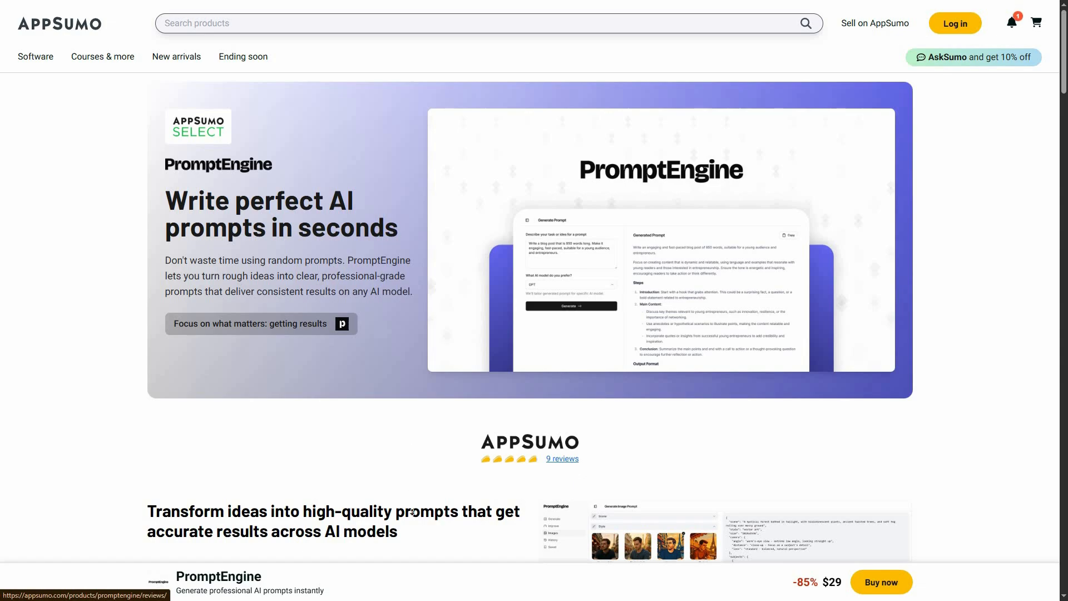
{"action": "scroll", "coordinate": [419, 426], "scroll_direction": "down", "scroll_amount": 10}
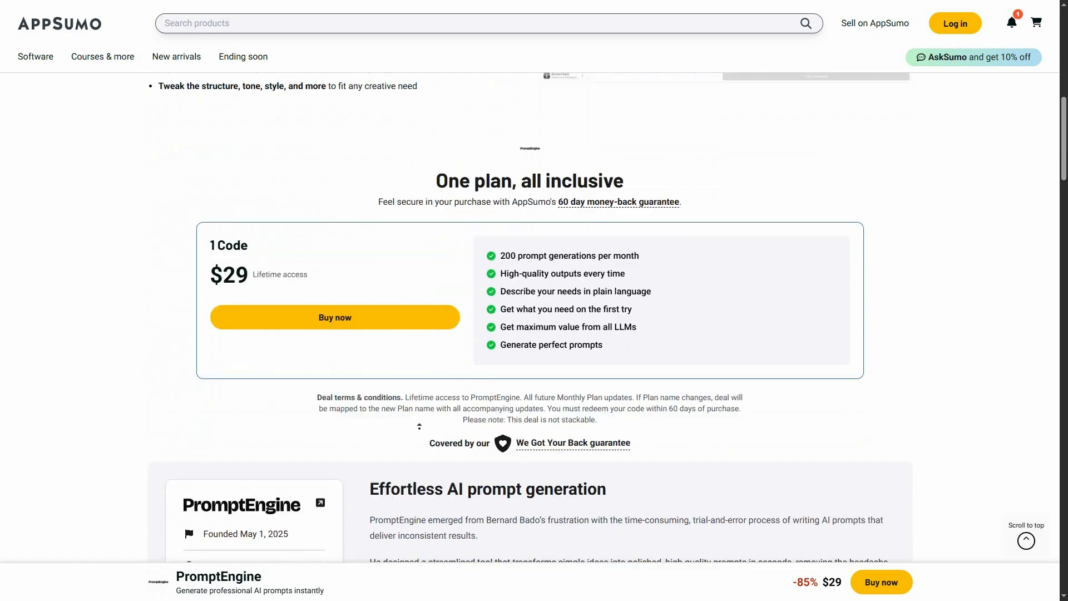
{"action": "scroll", "coordinate": [419, 426], "scroll_direction": "down", "scroll_amount": 2}
{"action": "scroll", "coordinate": [254, 254], "scroll_direction": "up", "scroll_amount": 2}
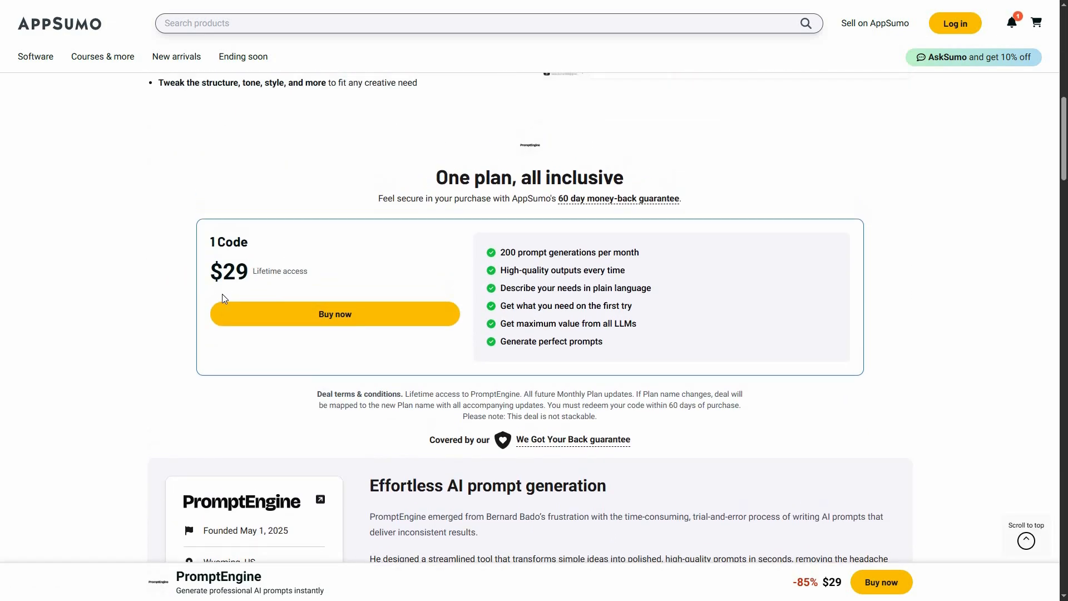
{"action": "scroll", "coordinate": [334, 250], "scroll_direction": "down", "scroll_amount": 1}
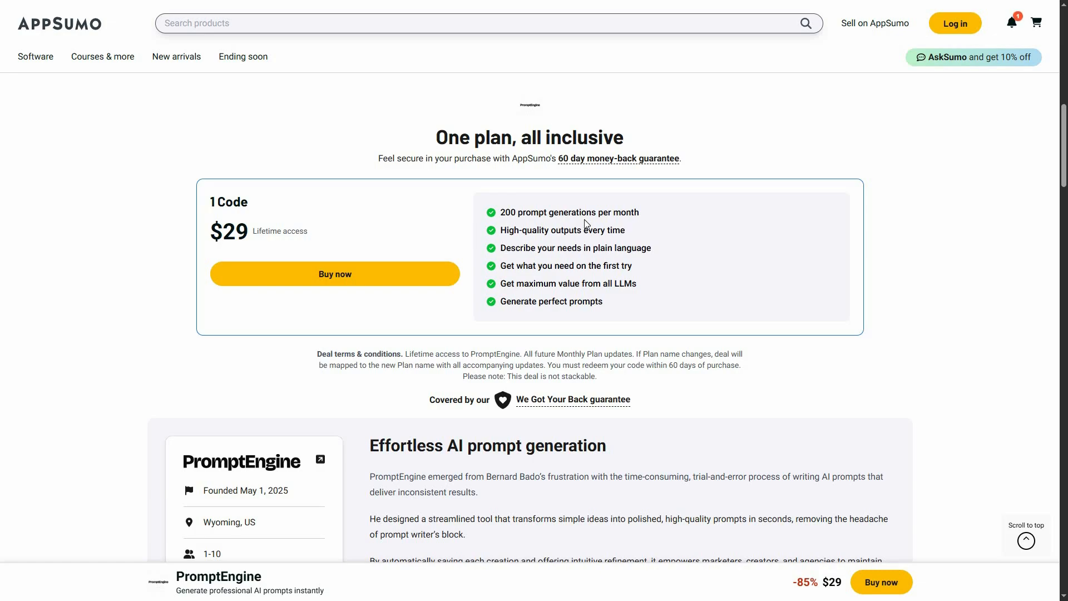
{"action": "scroll", "coordinate": [586, 224], "scroll_direction": "up", "scroll_amount": 1}
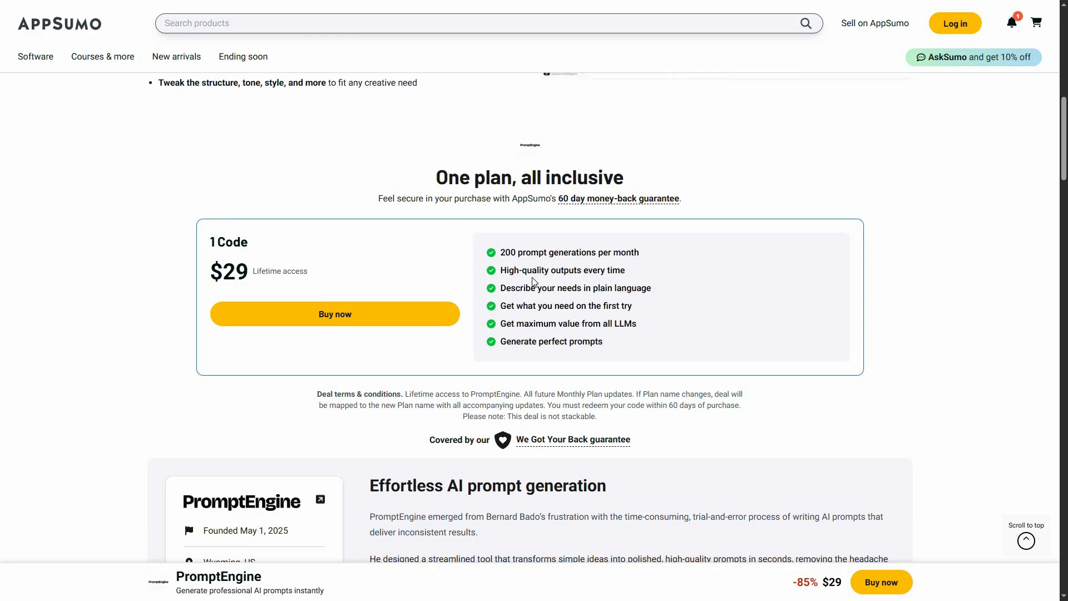
{"action": "scroll", "coordinate": [533, 281], "scroll_direction": "down", "scroll_amount": 1}
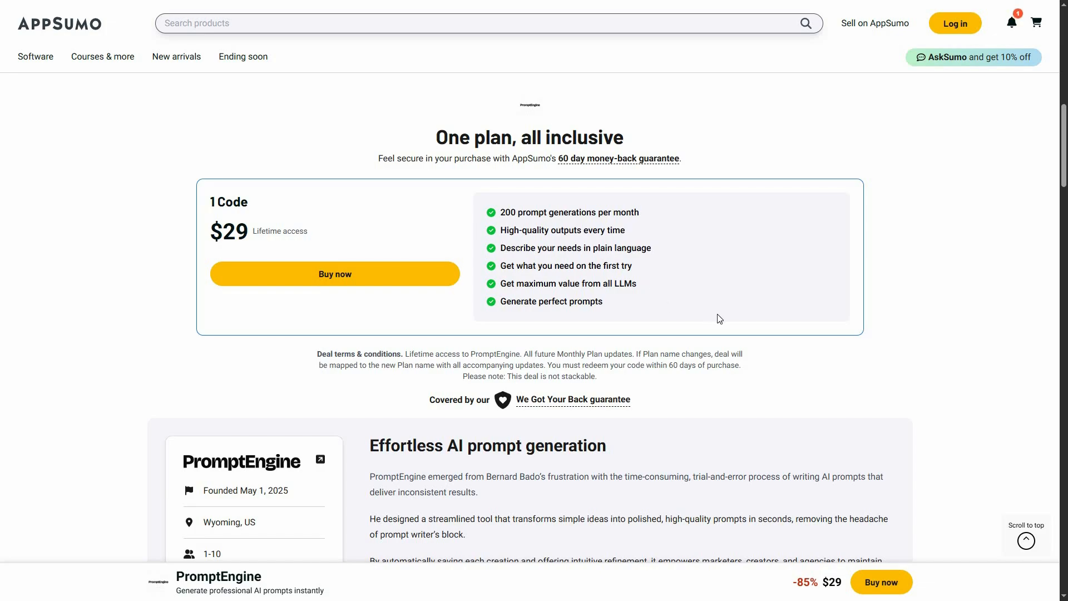
{"action": "scroll", "coordinate": [719, 318], "scroll_direction": "up", "scroll_amount": 1}
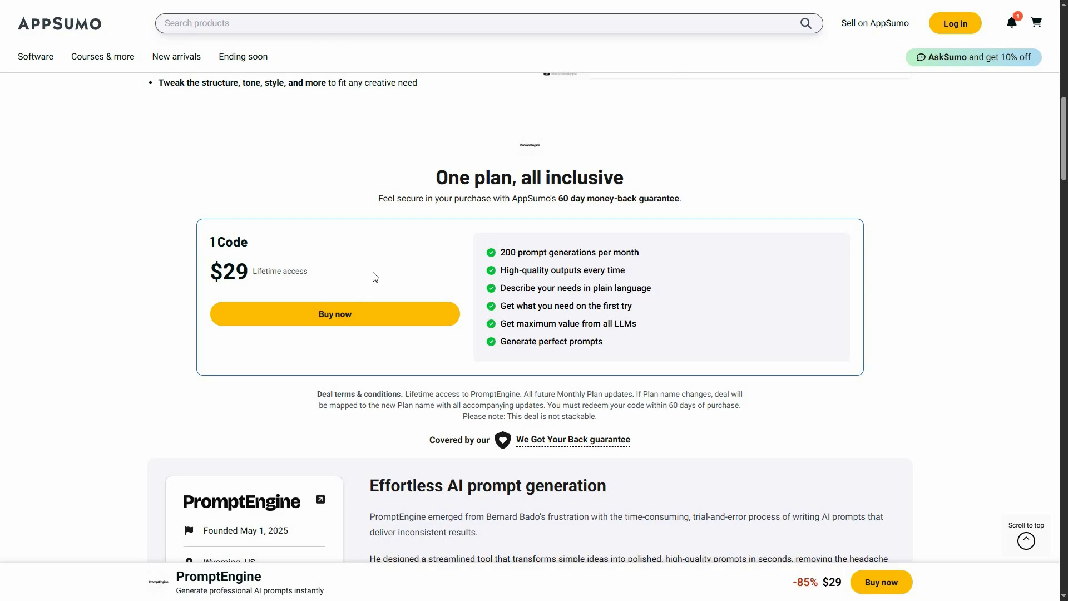
{"action": "scroll", "coordinate": [585, 208], "scroll_direction": "down", "scroll_amount": 1}
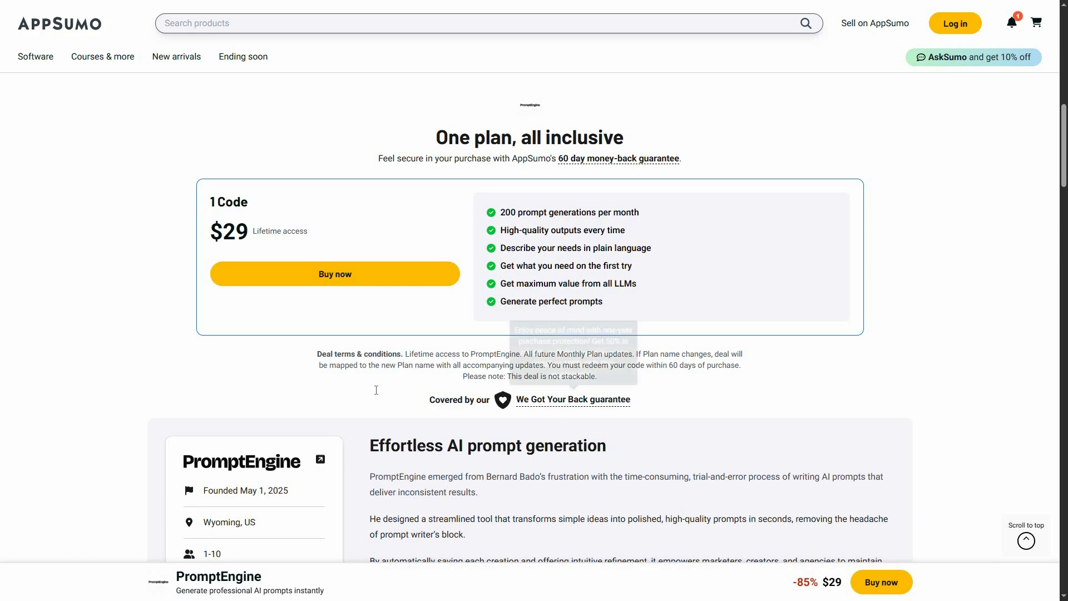
{"action": "scroll", "coordinate": [376, 389], "scroll_direction": "up", "scroll_amount": 1}
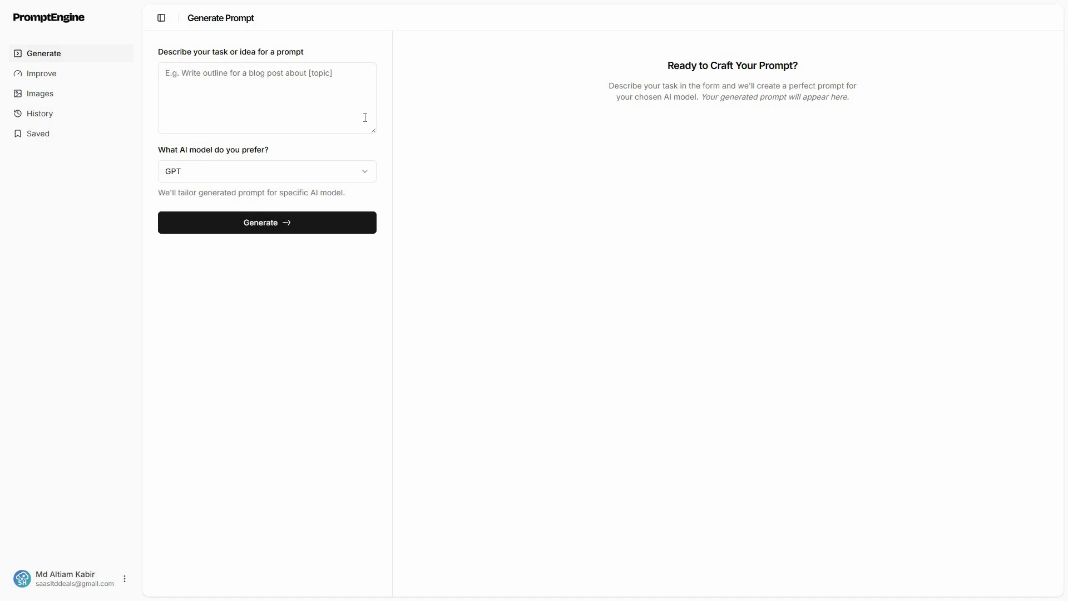
- Check the available AI models, keep GPT, and generate a prompt from "Plan a 7-day workout routine for a beginner"
{"action": "left_click", "coordinate": [196, 178]}
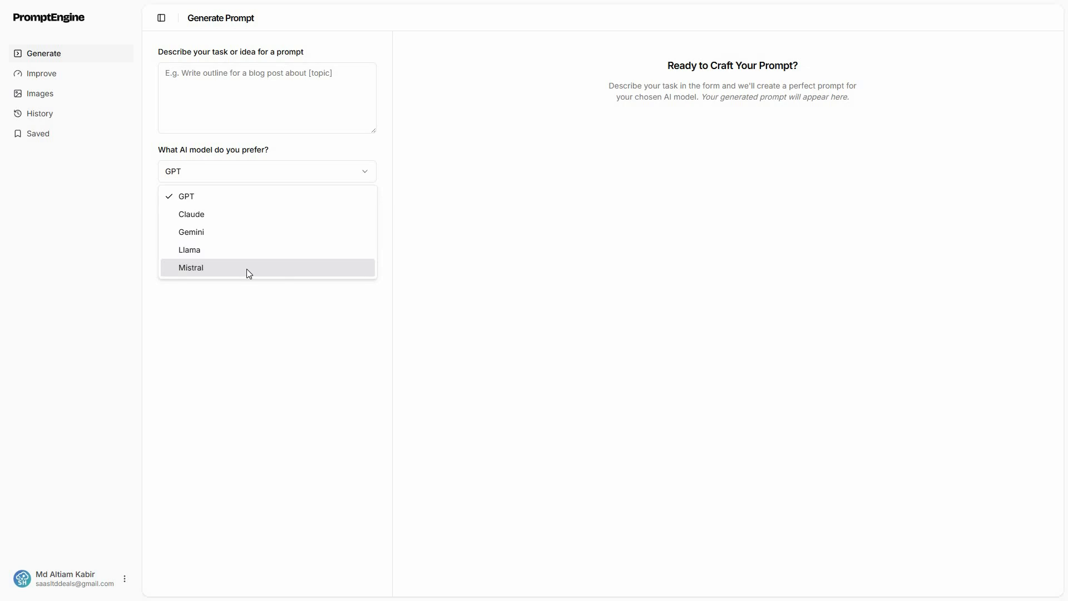
{"action": "left_click", "coordinate": [207, 177]}
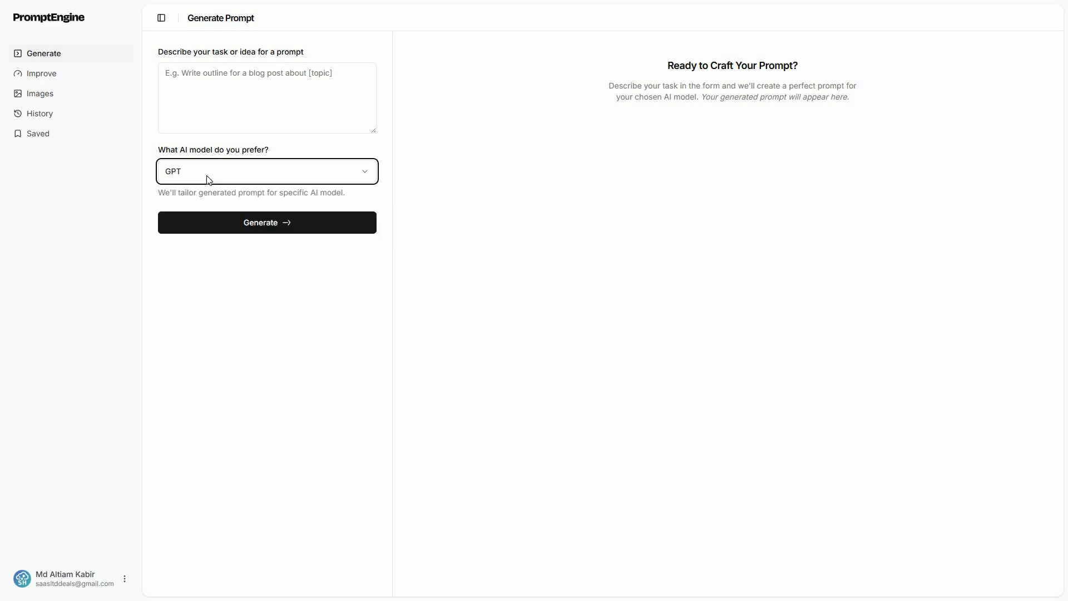
{"action": "left_click", "coordinate": [209, 179]}
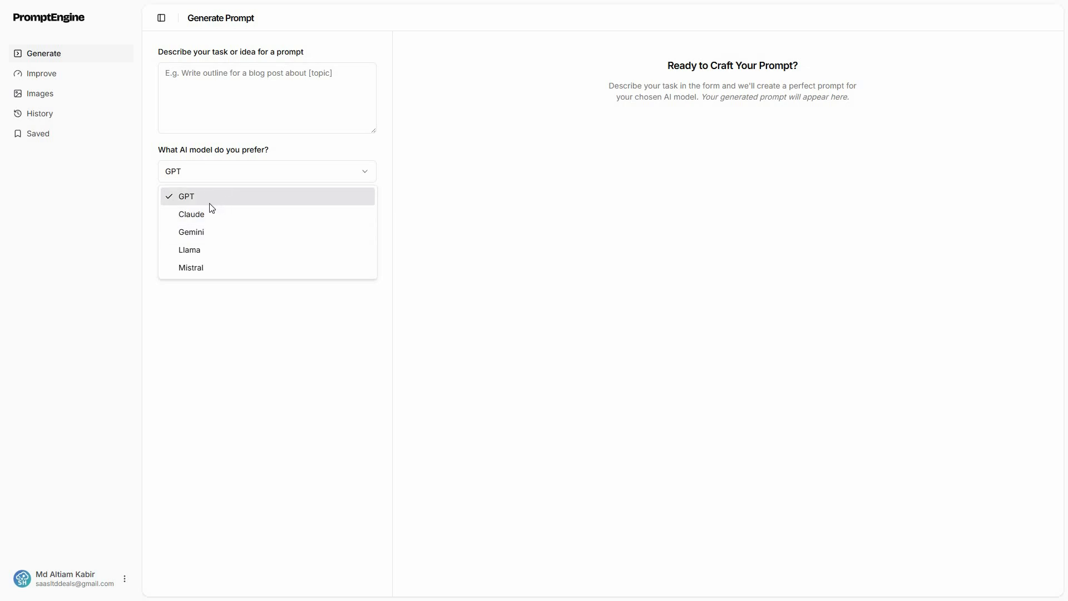
{"action": "left_click", "coordinate": [251, 86]}
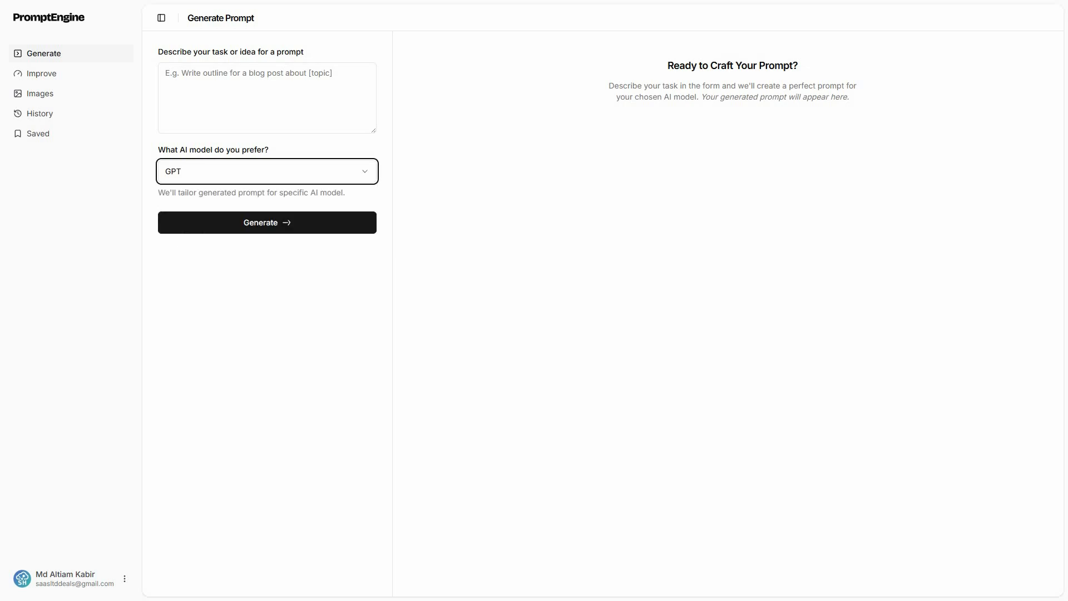
{"action": "left_click", "coordinate": [241, 75]}
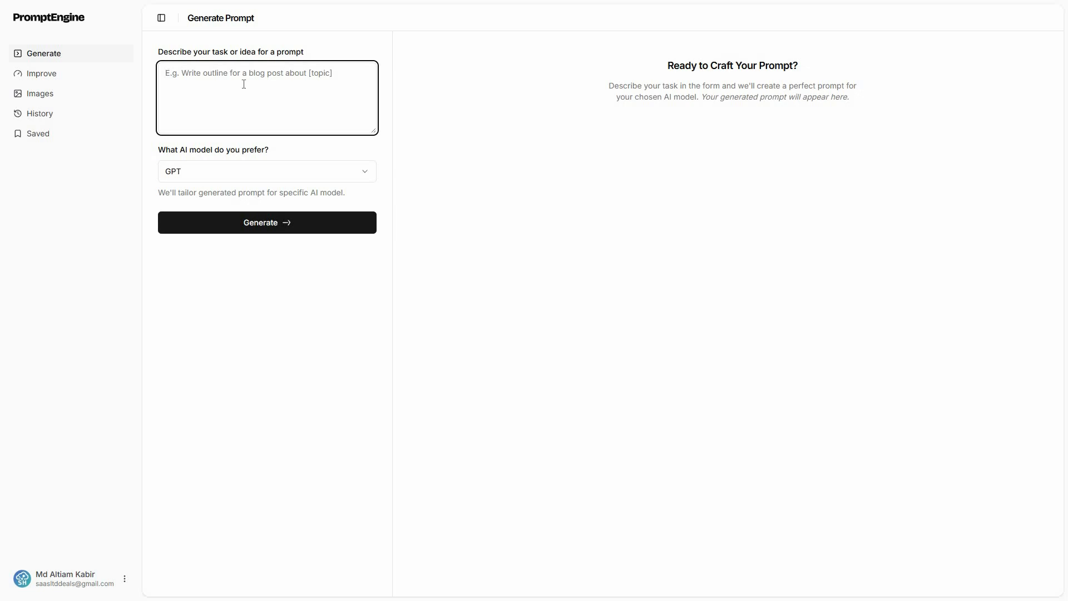
{"action": "type", "text": "Plan a 7-day workout routine for a beginner"}
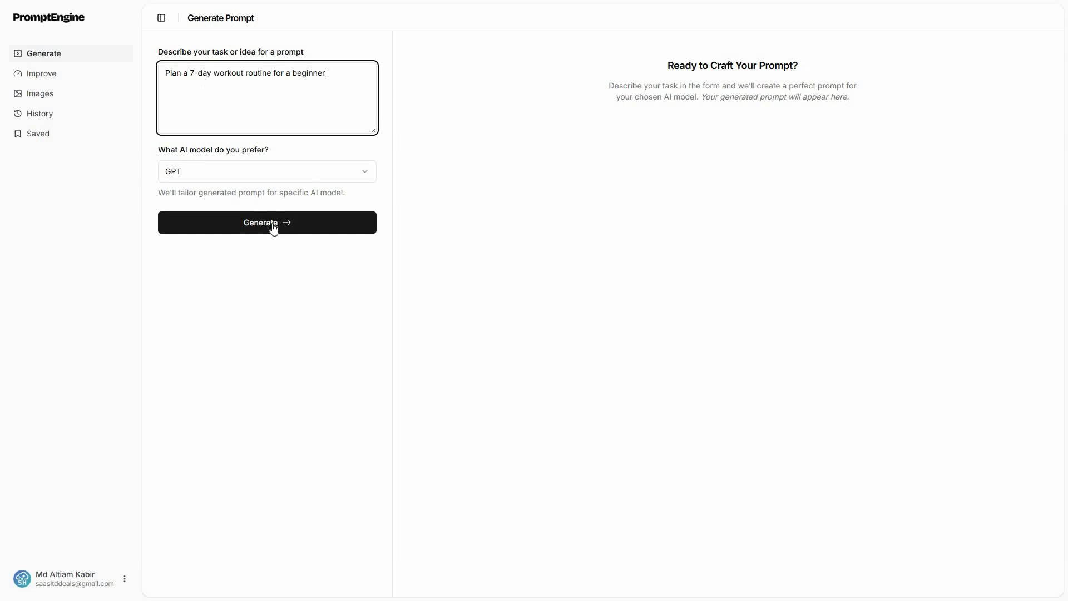
{"action": "left_click", "coordinate": [321, 228]}
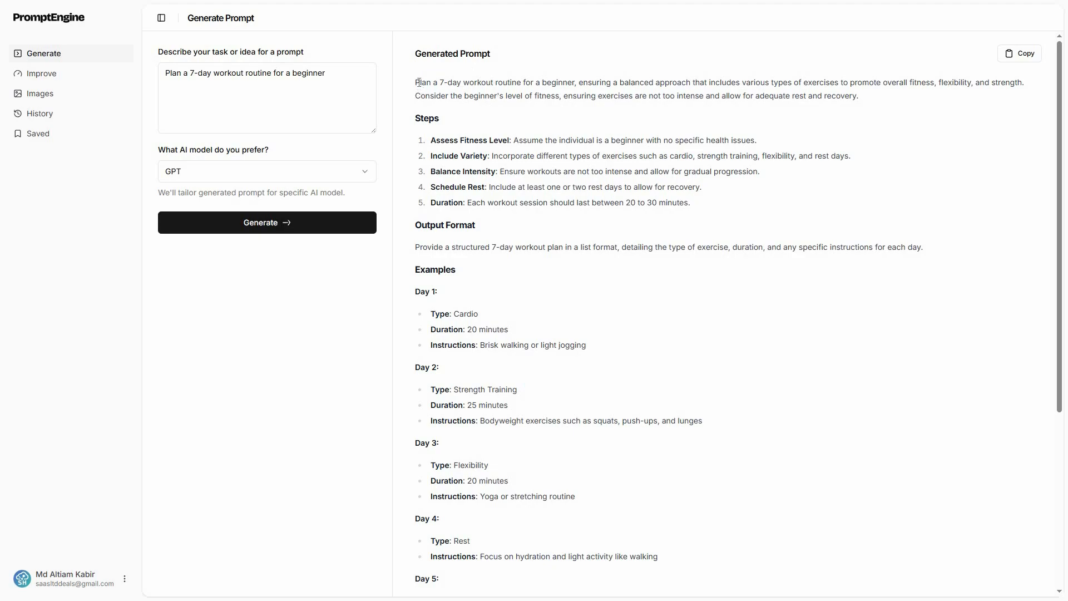
- Read the whole generated workout prompt, from its opening instructions to the notes, and copy it
{"action": "left_click_drag", "start_coordinate": [418, 83], "coordinate": [577, 95]}
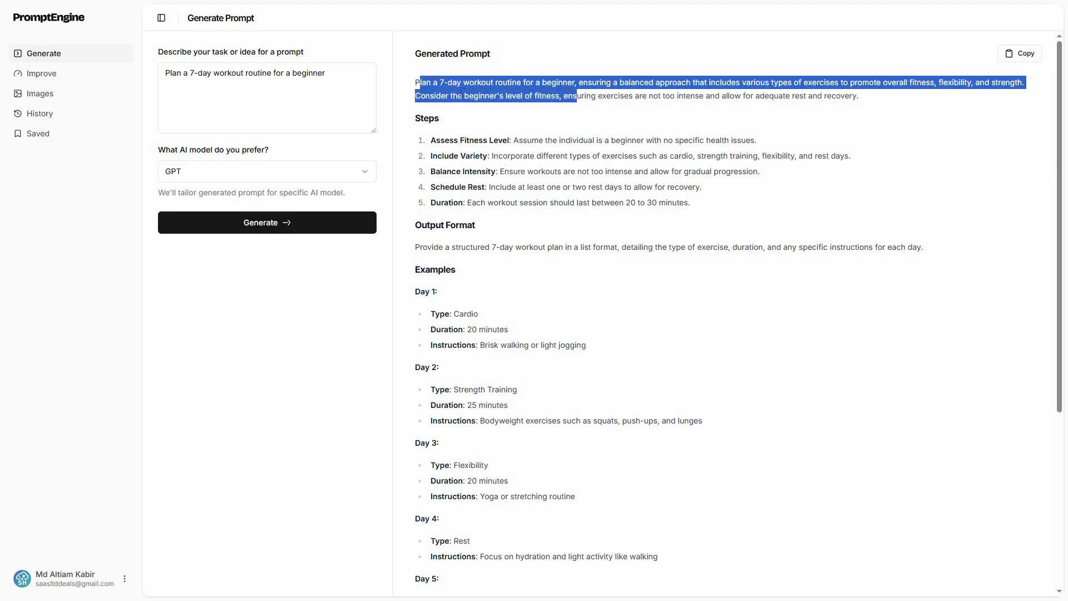
{"action": "left_click", "coordinate": [545, 92]}
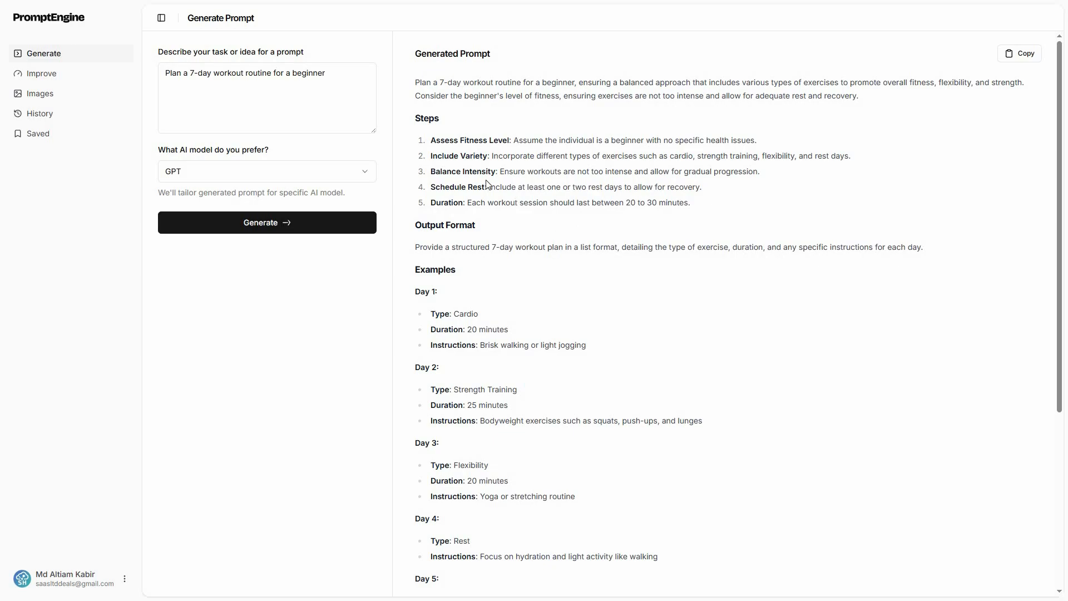
{"action": "scroll", "coordinate": [445, 158], "scroll_direction": "down", "scroll_amount": 3}
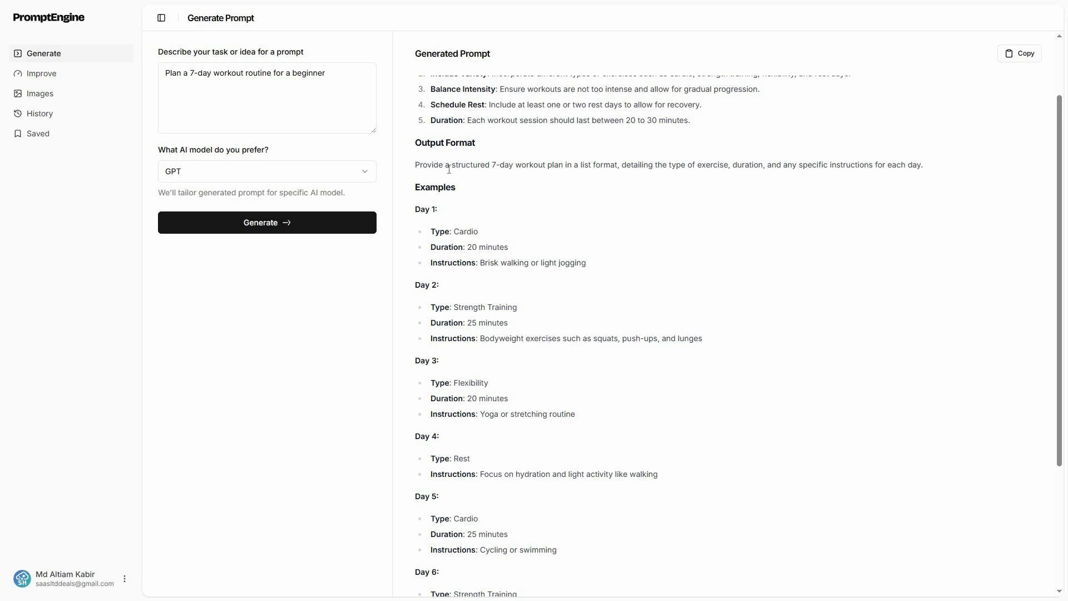
{"action": "scroll", "coordinate": [484, 421], "scroll_direction": "down", "scroll_amount": 3}
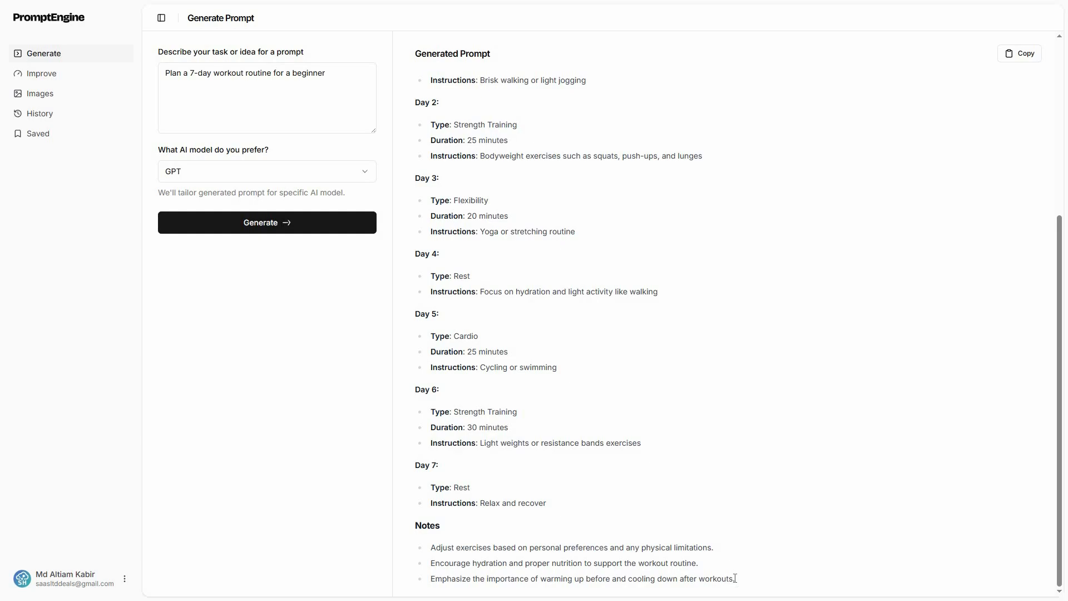
{"action": "scroll", "coordinate": [581, 441], "scroll_direction": "up", "scroll_amount": 5}
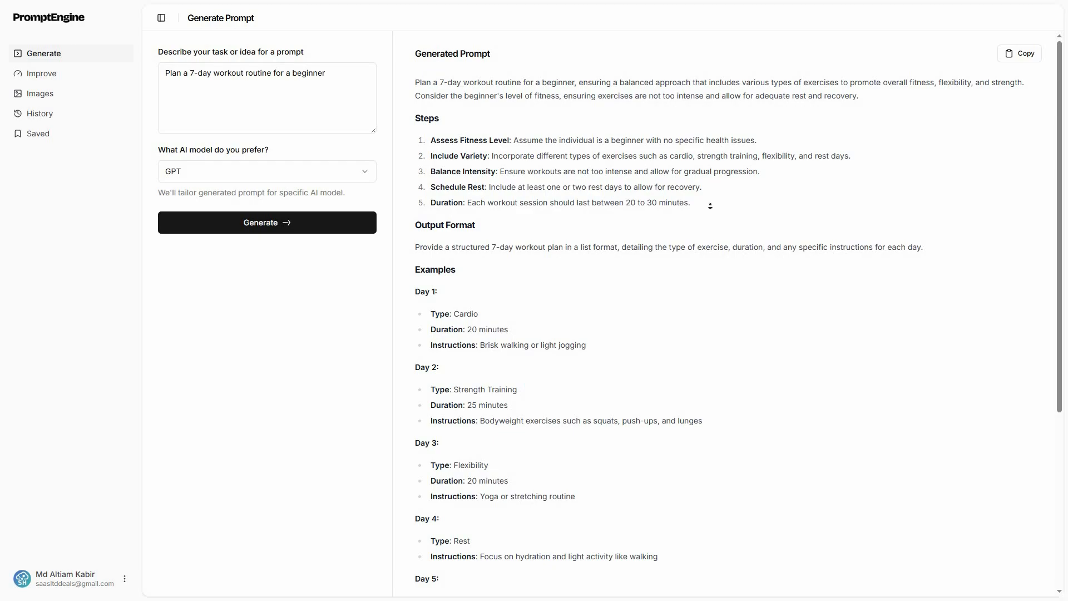
{"action": "scroll", "coordinate": [710, 208], "scroll_direction": "down", "scroll_amount": 5}
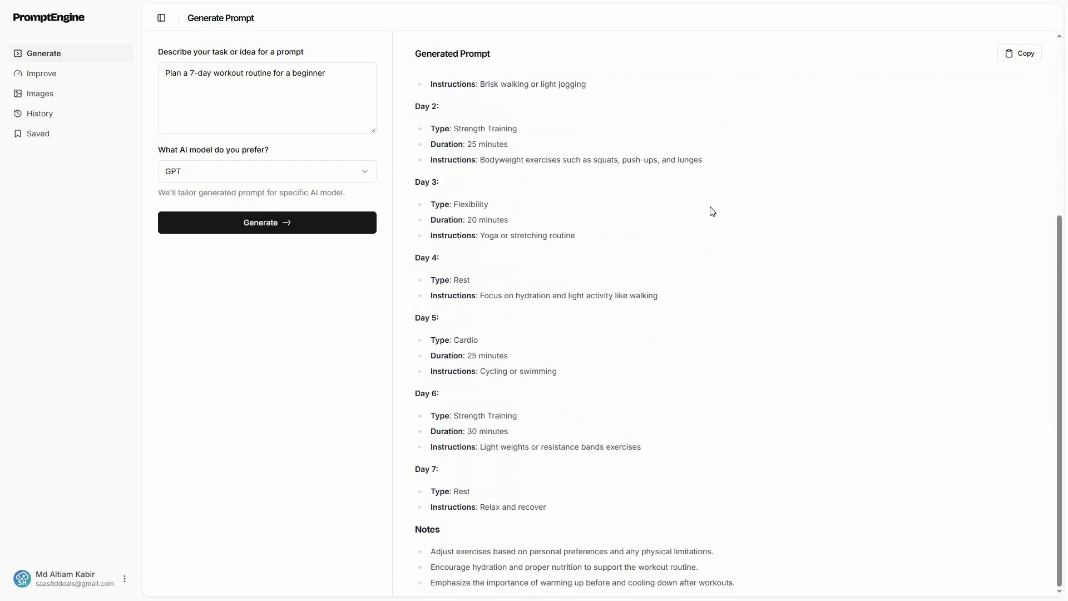
{"action": "scroll", "coordinate": [712, 211], "scroll_direction": "up", "scroll_amount": 5}
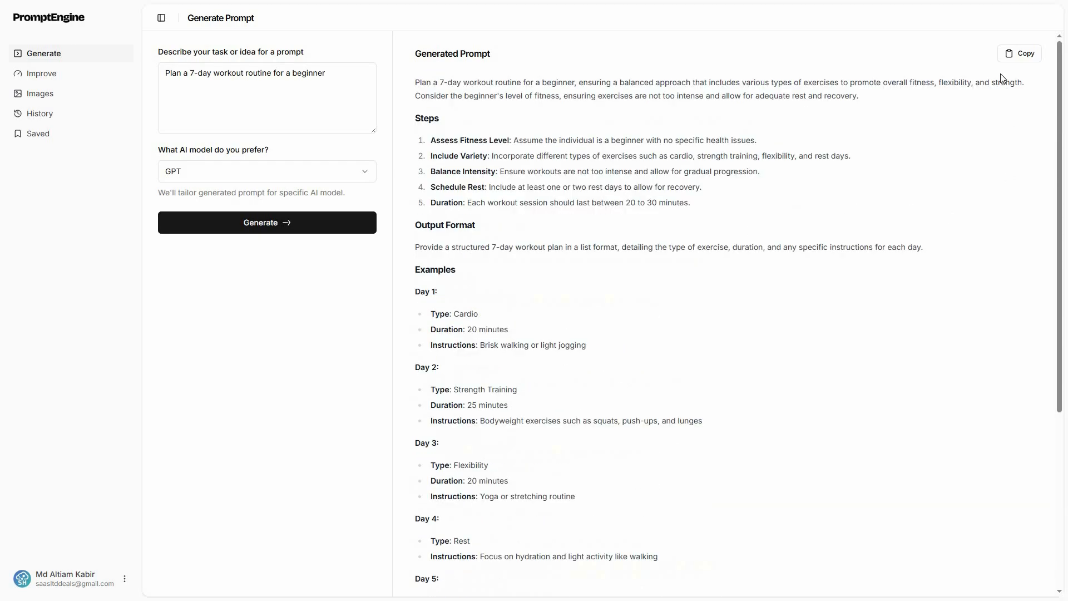
{"action": "left_click", "coordinate": [1013, 59]}
- Generate a prompt for Claude from "Create a LinkedIn post announcing a product launch in a friendly, engaging tone"
{"action": "left_click", "coordinate": [211, 78]}
{"action": "key", "text": "ctrl+a"}
{"action": "key", "text": "ctrl+v"}
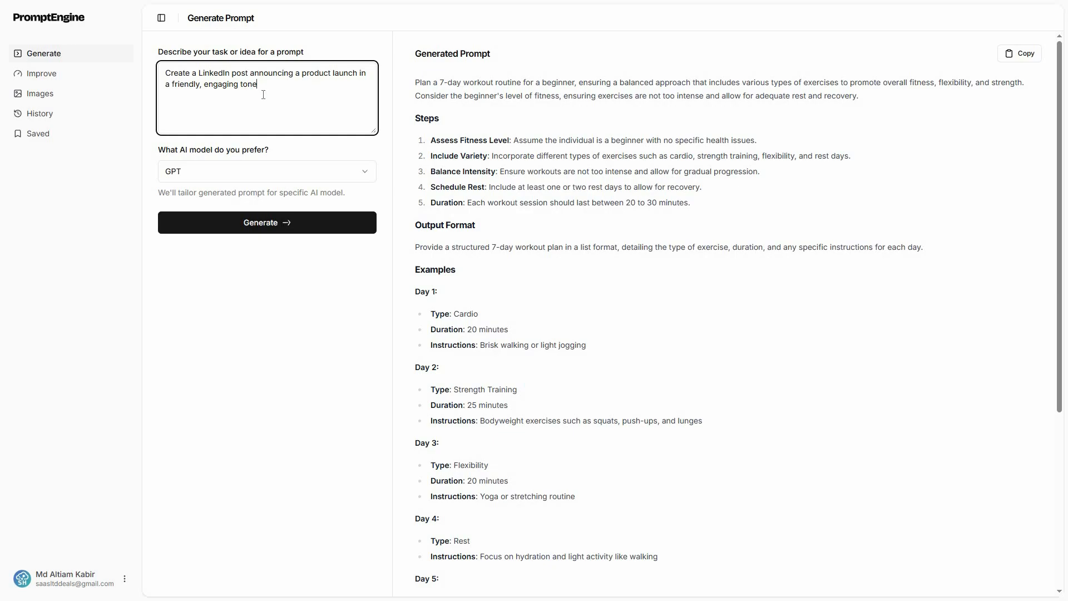
{"action": "left_click", "coordinate": [185, 173]}
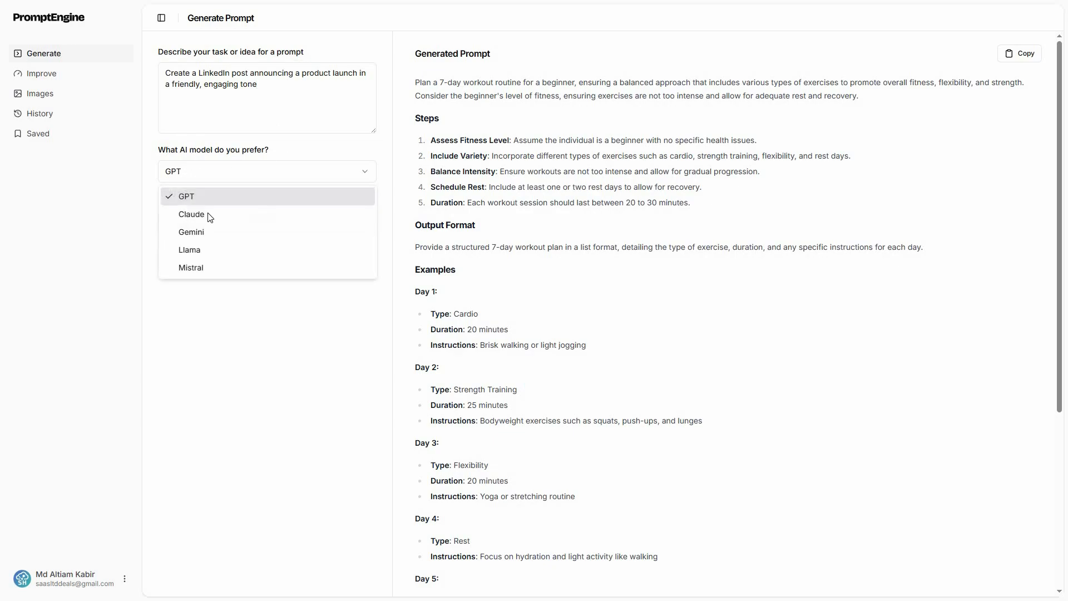
{"action": "left_click", "coordinate": [209, 217]}
{"action": "left_click", "coordinate": [257, 223]}
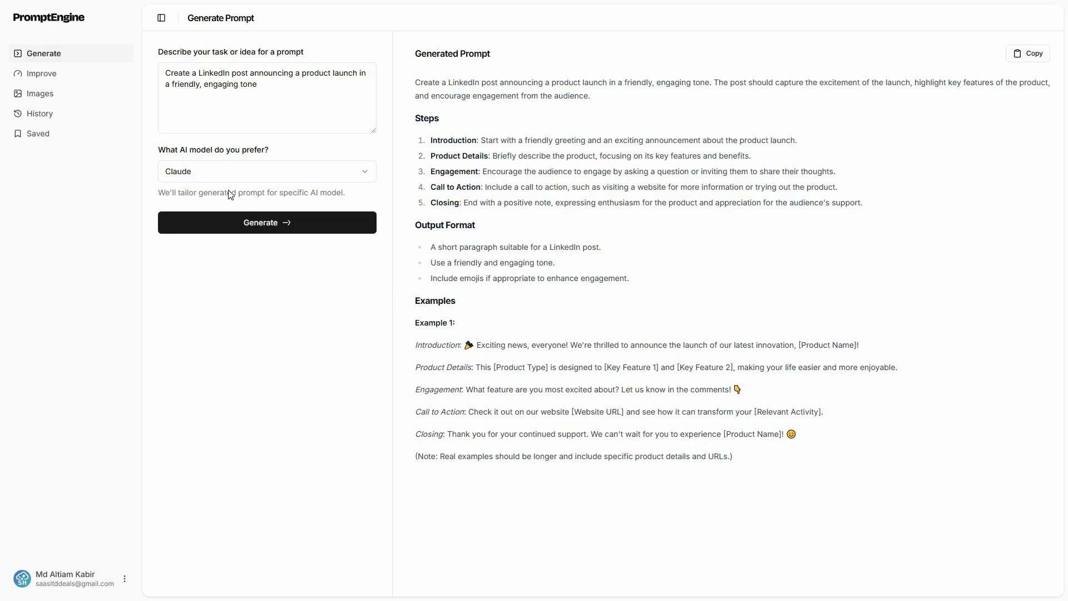
- Generate a prompt for Gemini from "Generate a SQL query to find the top 10 highest-paying customers"
{"action": "left_click", "coordinate": [223, 171]}
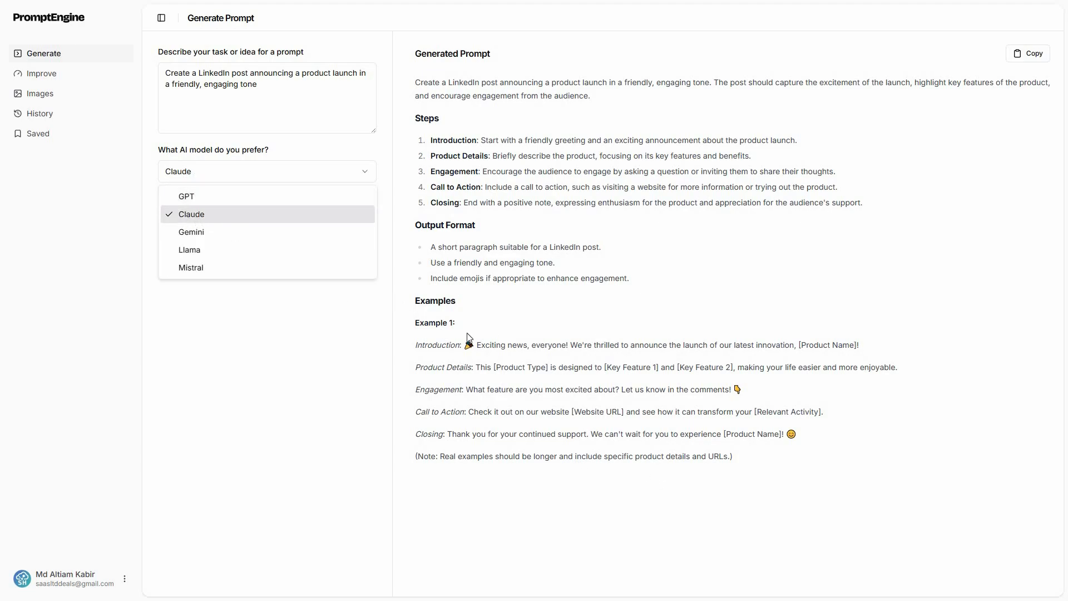
{"action": "left_click", "coordinate": [460, 277]}
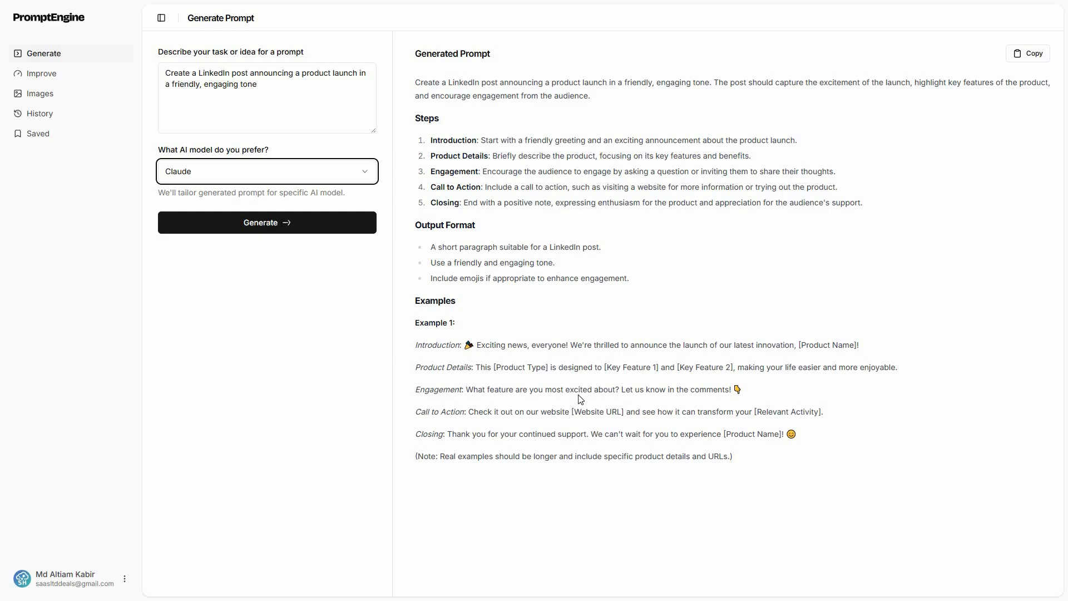
{"action": "key", "text": "shift+Tab"}
{"action": "key", "text": "ctrl+a"}
{"action": "key", "text": "ctrl+v"}
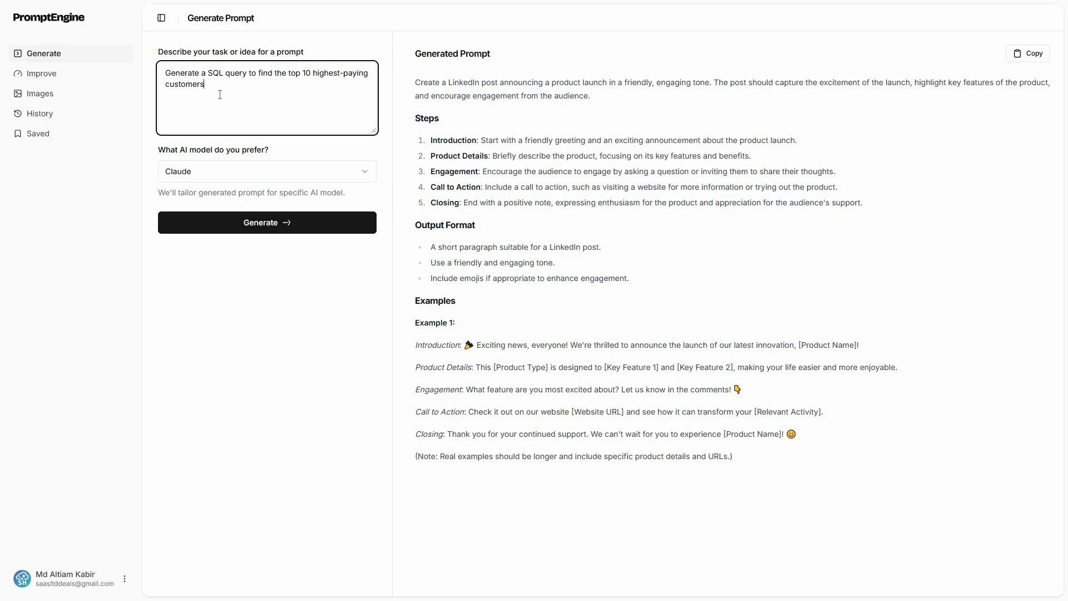
{"action": "key", "text": "Tab"}
{"action": "key", "text": "Down"}
{"action": "key", "text": "Down"}
{"action": "key", "text": "Return"}
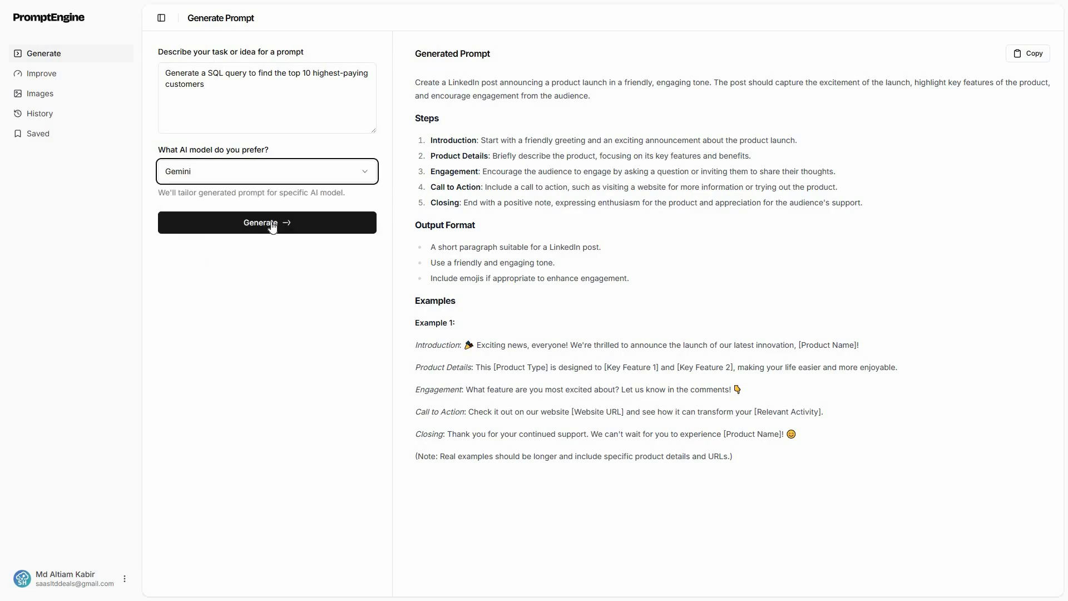
{"action": "left_click", "coordinate": [289, 230]}
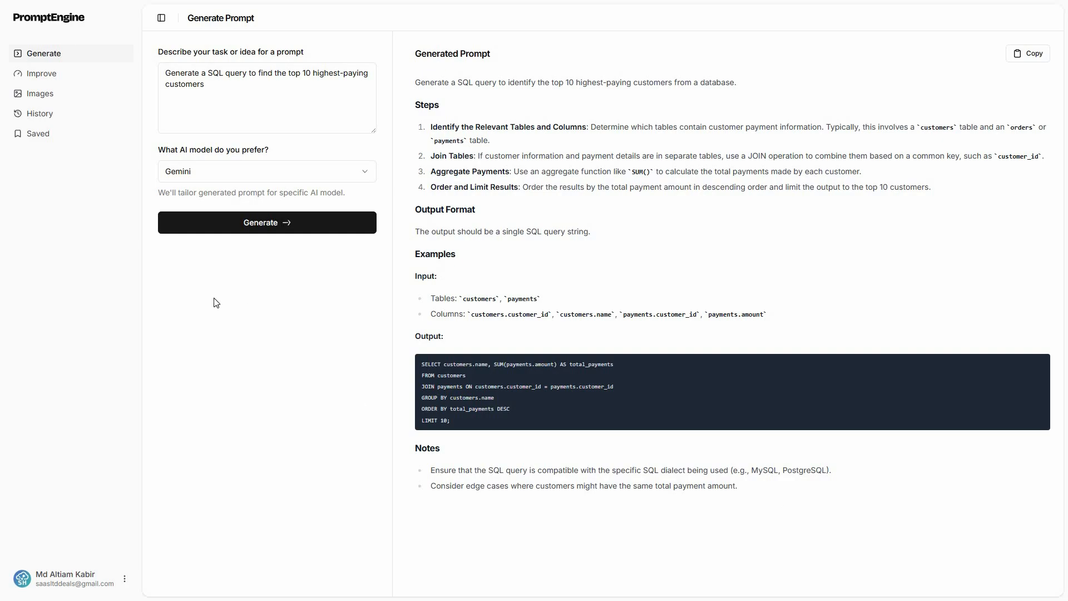
- Improve "I'm launching a new [product type]. Create a comprehensive content marketing strategy for the next 3 months, including blog topics, social media posts, and email campaign ideas."
{"action": "left_click", "coordinate": [45, 81]}
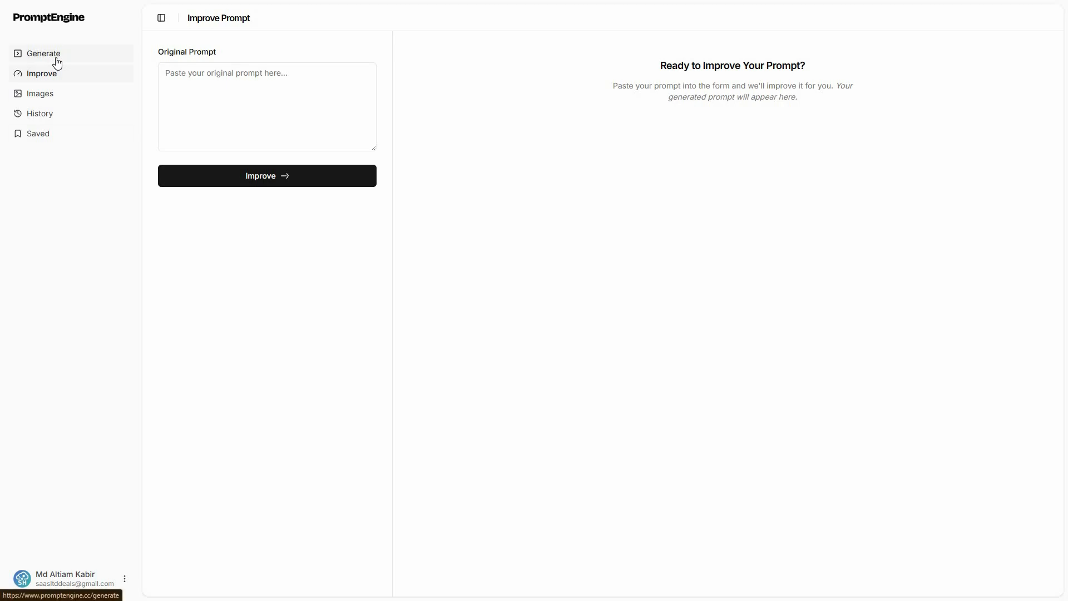
{"action": "left_click", "coordinate": [212, 86]}
{"action": "key", "text": "ctrl+v"}
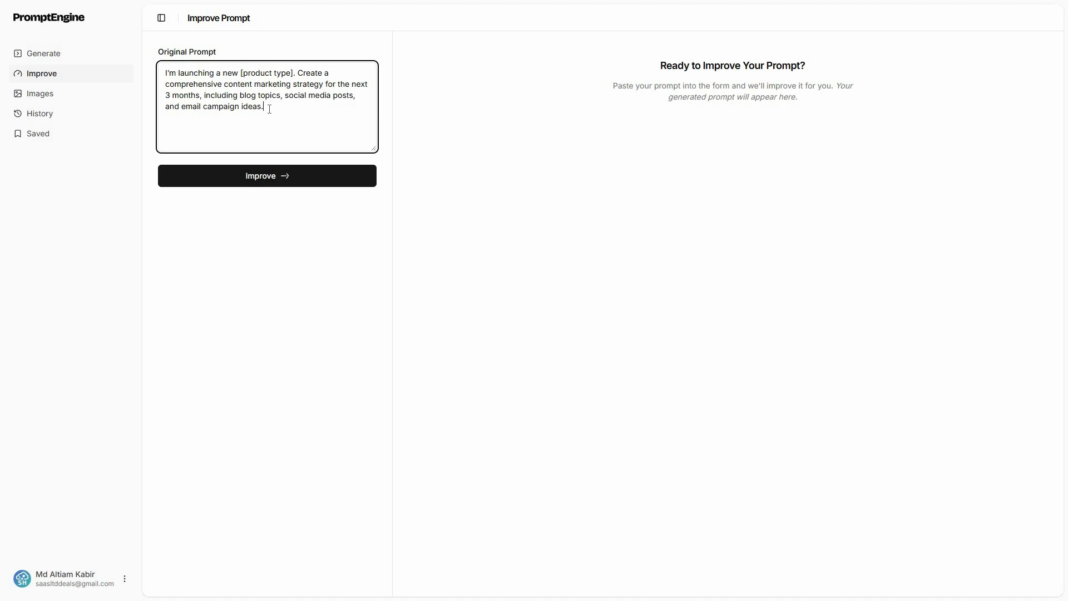
{"action": "left_click", "coordinate": [286, 186]}
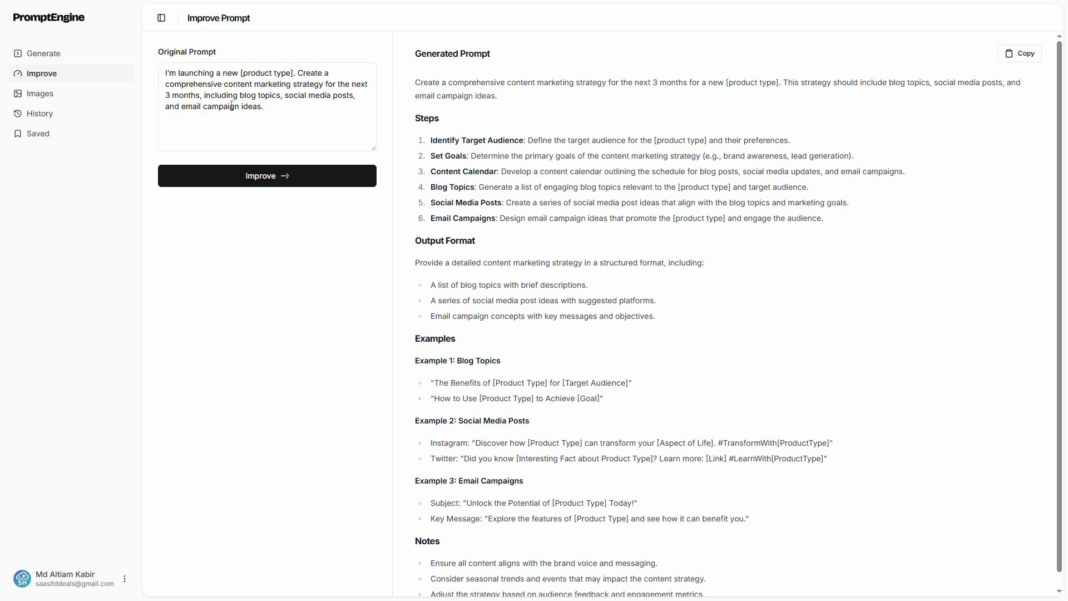
{"action": "left_click", "coordinate": [281, 106]}
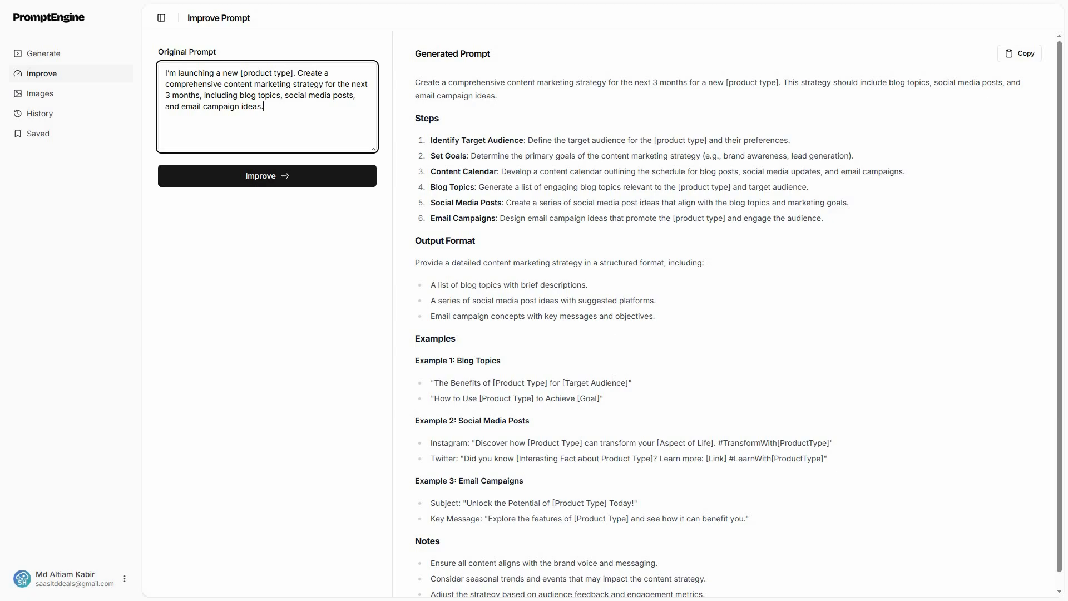
- Read through the improved content marketing prompt, from its steps and output format to the examples and notes
{"action": "scroll", "coordinate": [614, 387], "scroll_direction": "down", "scroll_amount": 1}
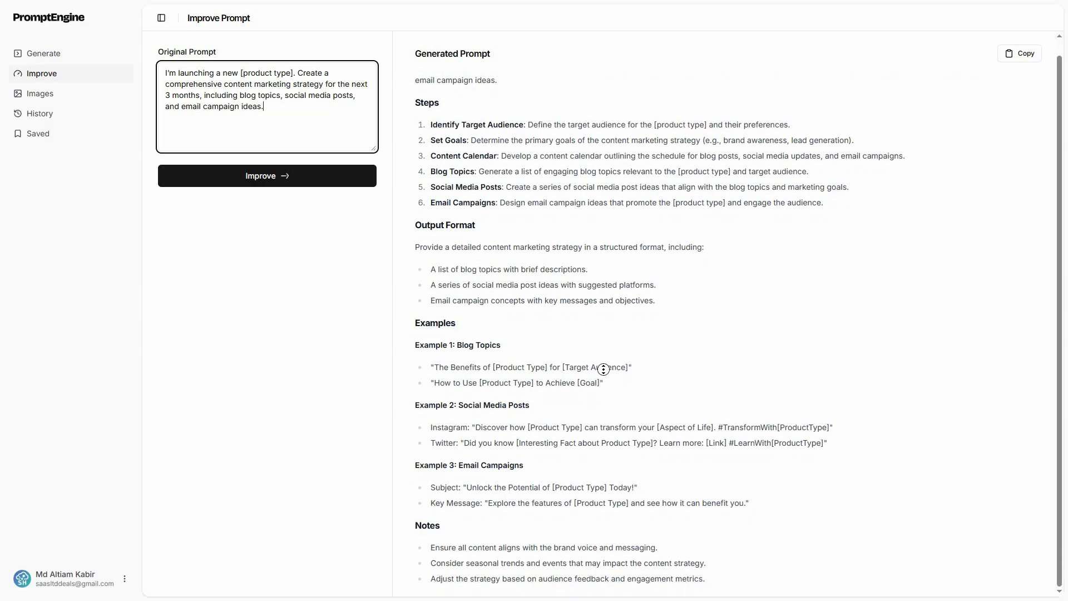
{"action": "left_click", "coordinate": [524, 137]}
{"action": "scroll", "coordinate": [524, 137], "scroll_direction": "up", "scroll_amount": 1}
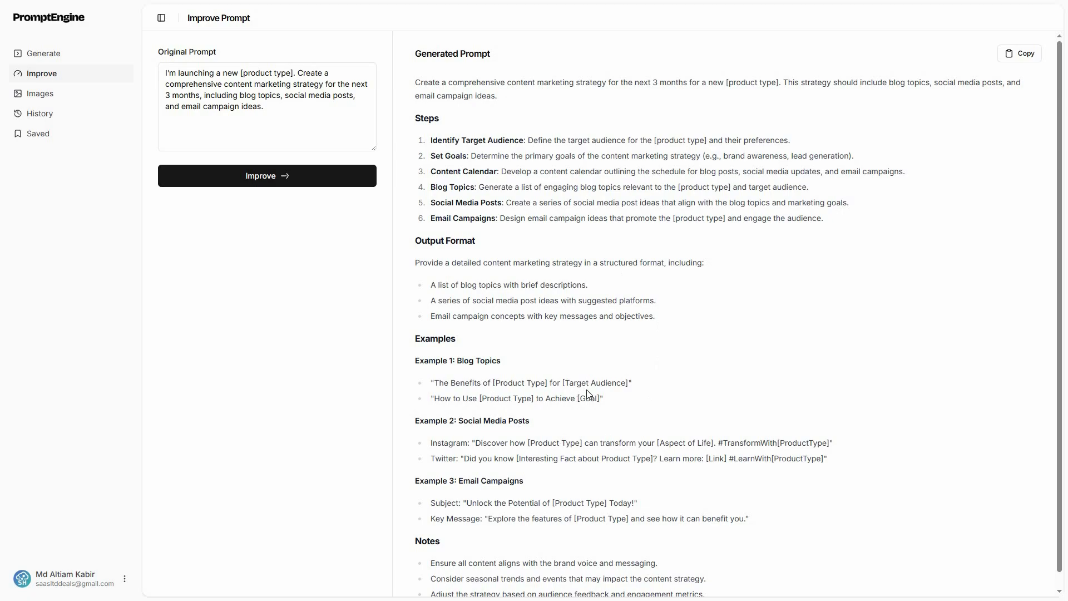
{"action": "scroll", "coordinate": [588, 395], "scroll_direction": "down", "scroll_amount": 1}
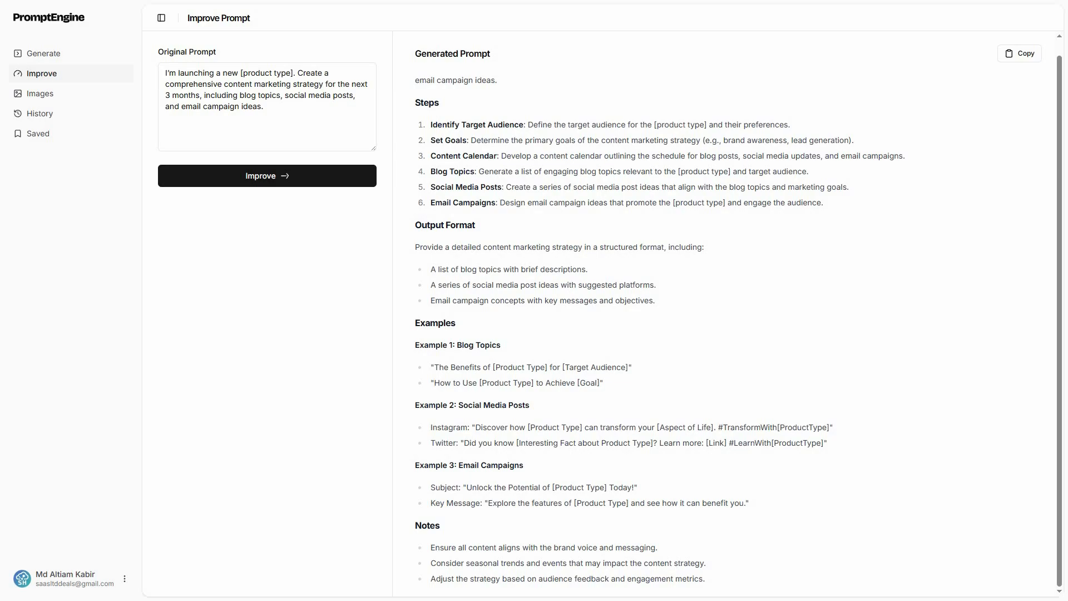
{"action": "scroll", "coordinate": [768, 298], "scroll_direction": "up", "scroll_amount": 1}
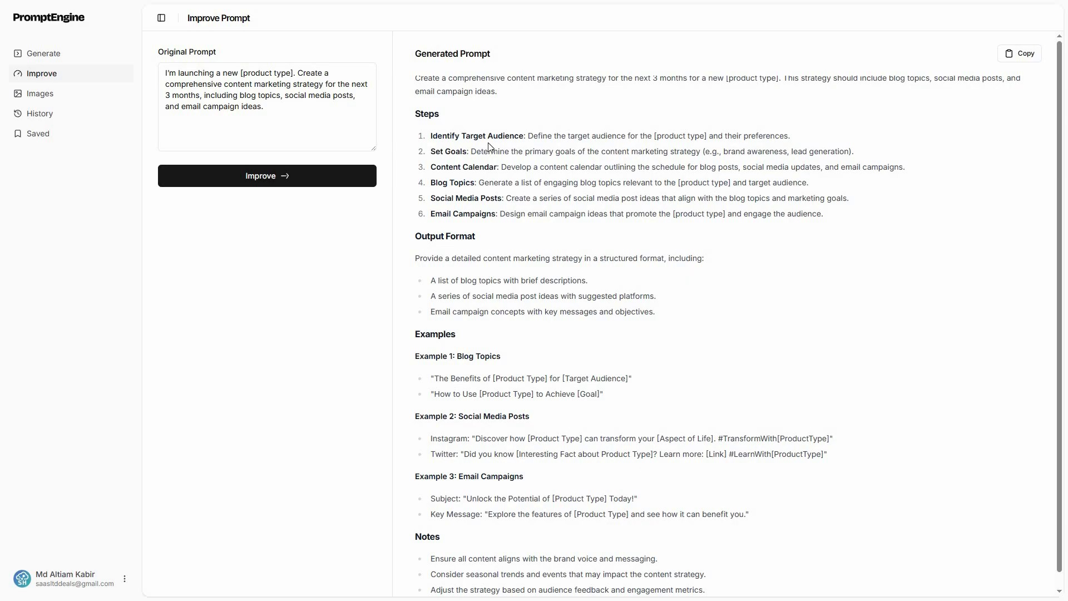
{"action": "scroll", "coordinate": [517, 379], "scroll_direction": "up", "scroll_amount": 1}
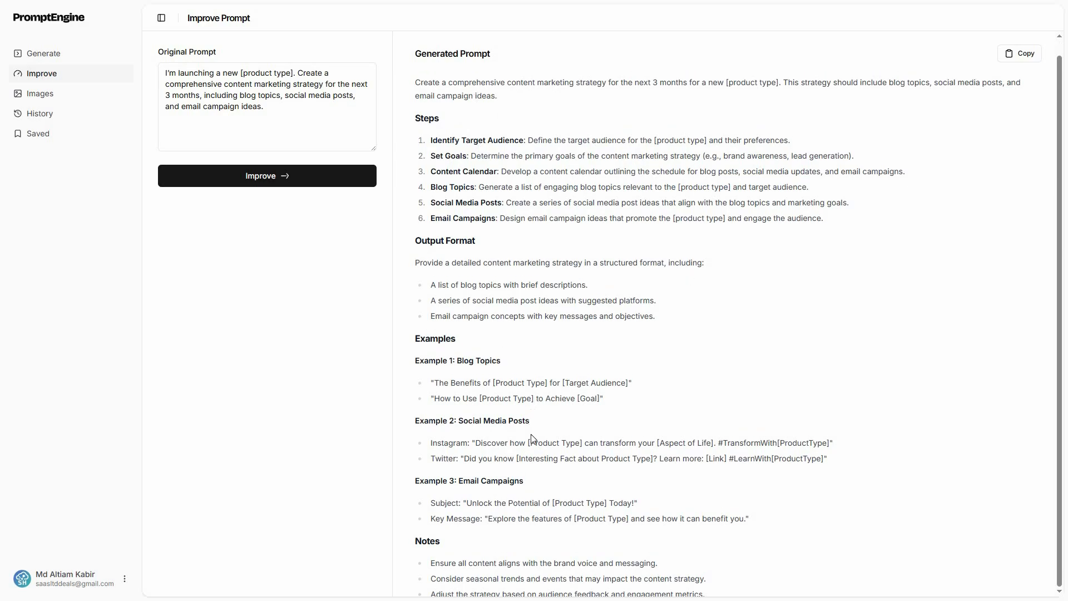
{"action": "scroll", "coordinate": [533, 447], "scroll_direction": "down", "scroll_amount": 1}
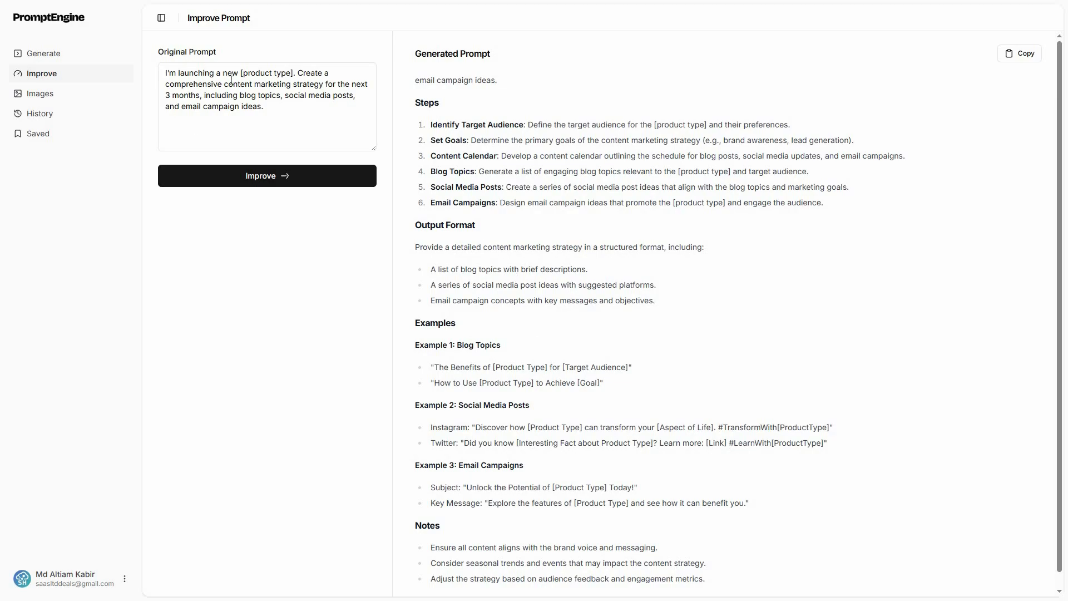
{"action": "scroll", "coordinate": [239, 105], "scroll_direction": "up", "scroll_amount": 1}
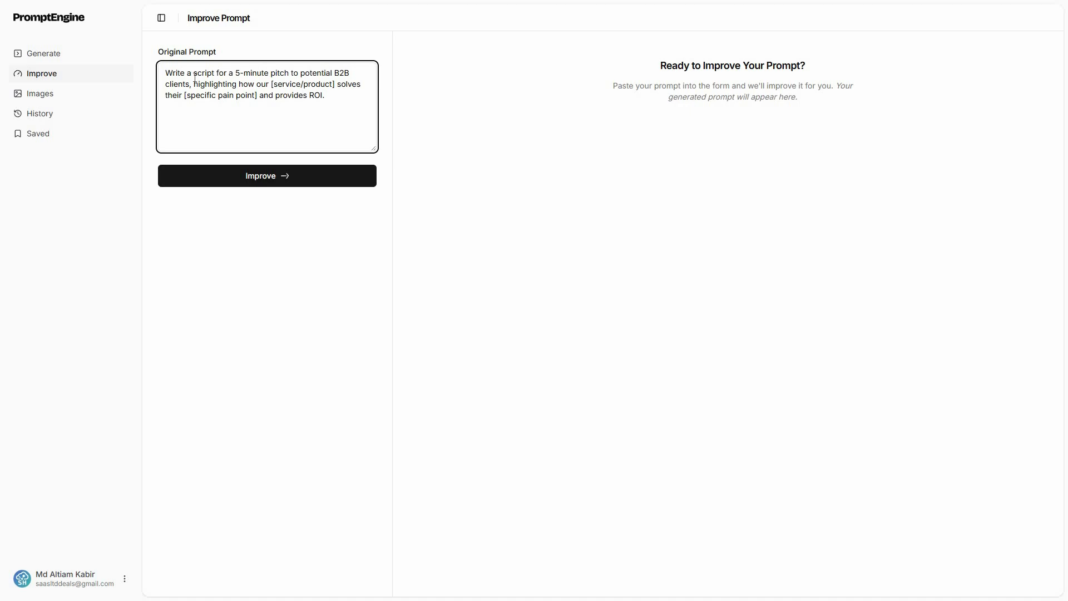
- Improve the prompt "Write a script for a 5-minute pitch to potential B2B clients, highlighting how our [service/product] solves their [specific pain point] and provides ROI."
{"action": "left_click", "coordinate": [284, 178]}
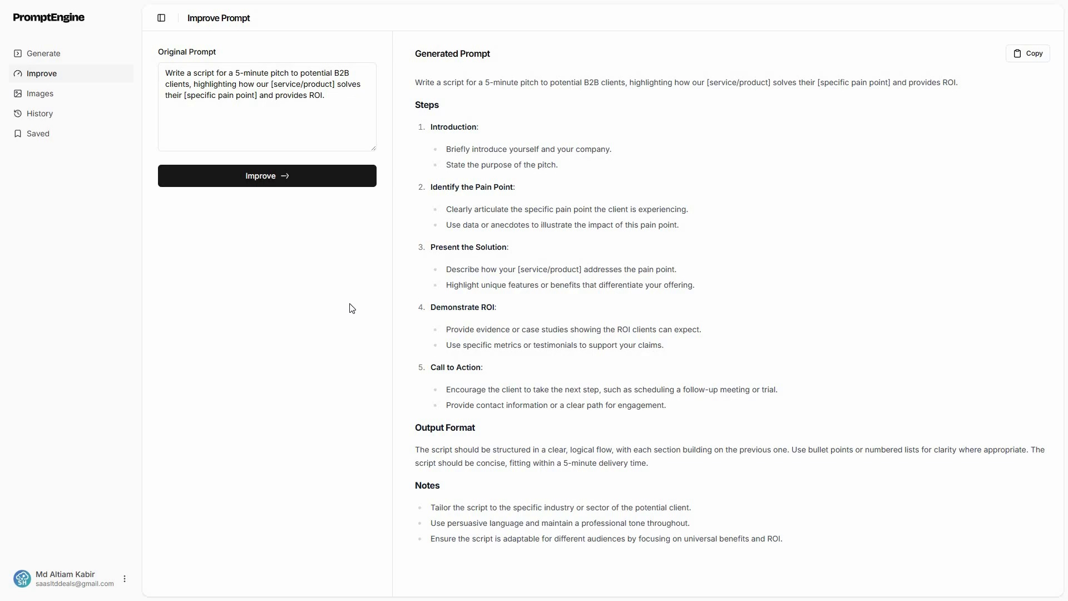
- Open the image prompt generator and go to the field for describing a custom scene
{"action": "left_click", "coordinate": [44, 102]}
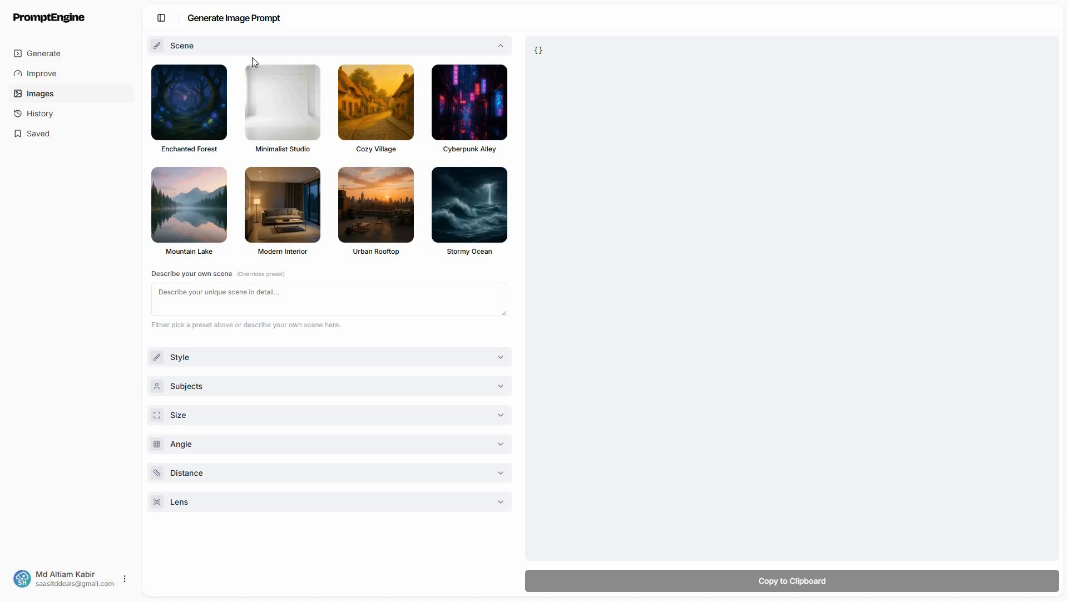
{"action": "left_click", "coordinate": [493, 50]}
{"action": "left_click", "coordinate": [247, 294]}
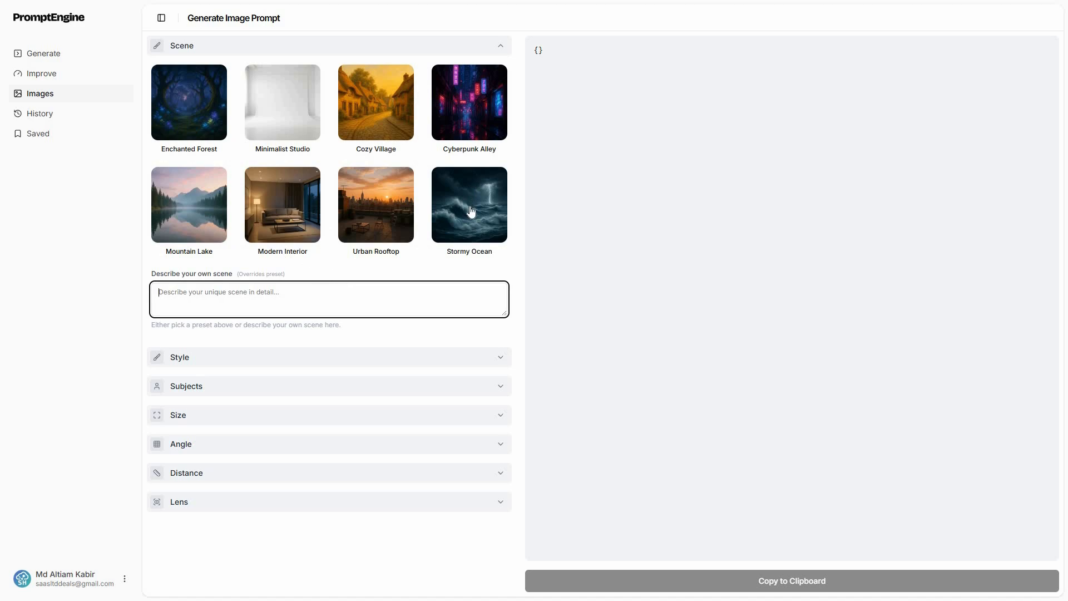
- Try the Urban Rooftop, Modern Interior, Enchanted Forest and Stormy Ocean scene presets, then return to the custom scene description
{"action": "left_click", "coordinate": [394, 223]}
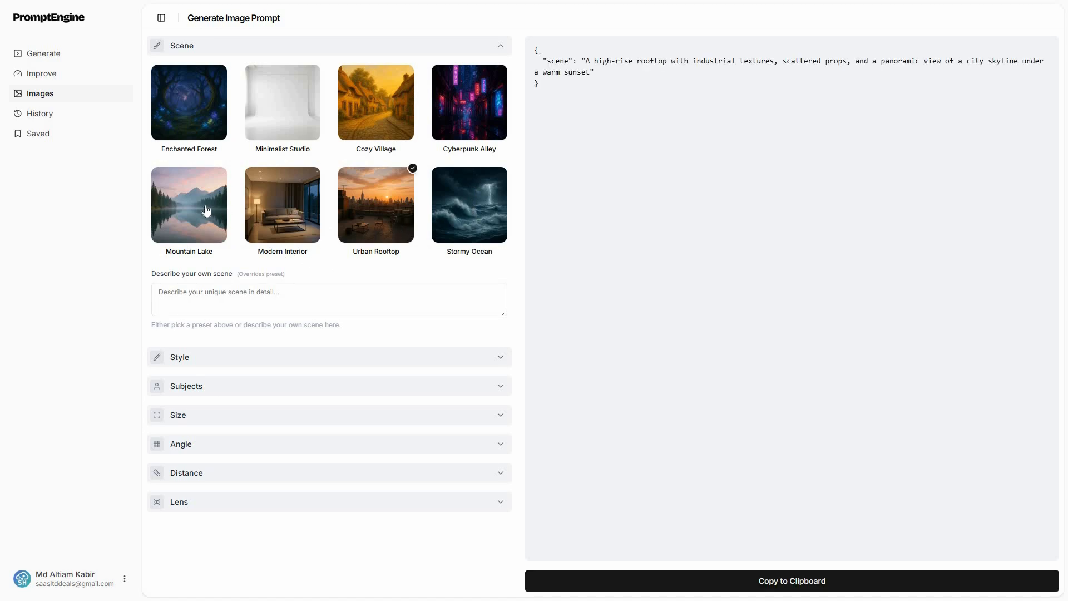
{"action": "left_click", "coordinate": [283, 205]}
{"action": "left_click", "coordinate": [191, 115]}
{"action": "left_click", "coordinate": [493, 201]}
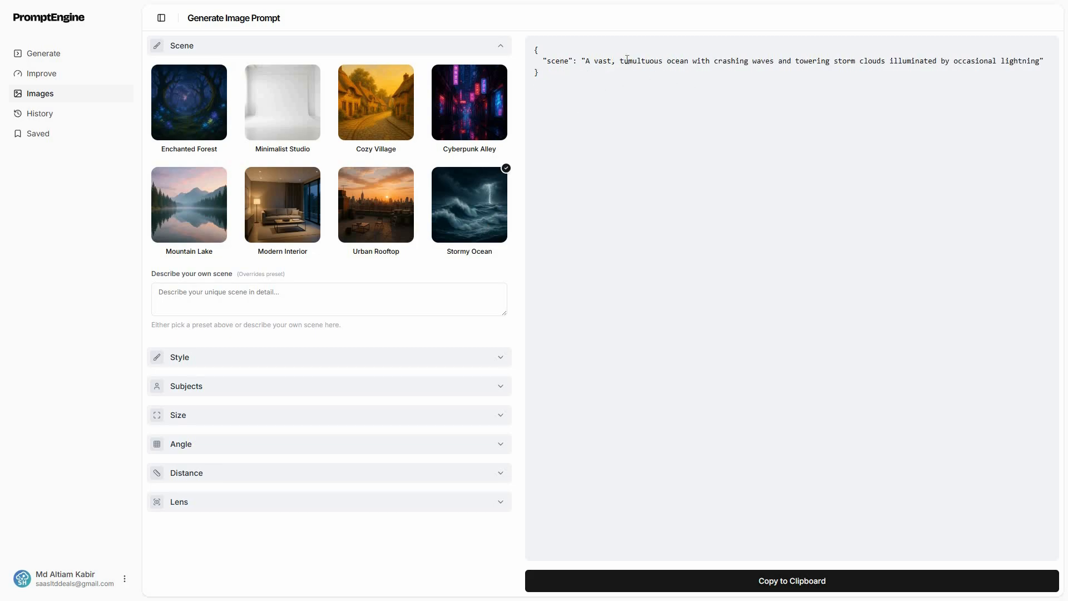
{"action": "left_click", "coordinate": [420, 294]}
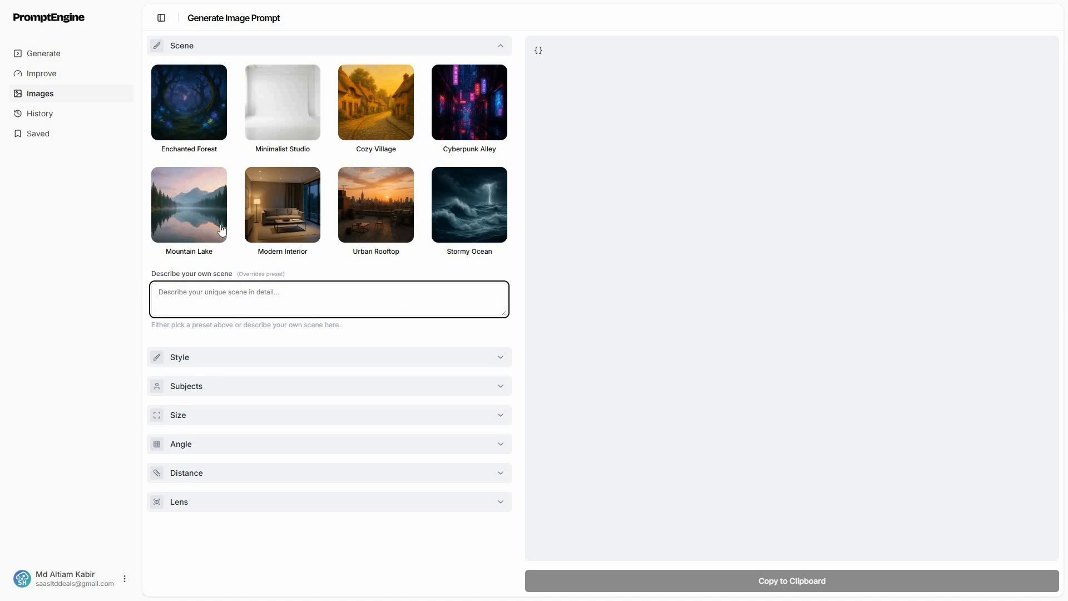
- Set the image scene to Mountain Lake and the style to Hyperrealistic
{"action": "left_click", "coordinate": [220, 184]}
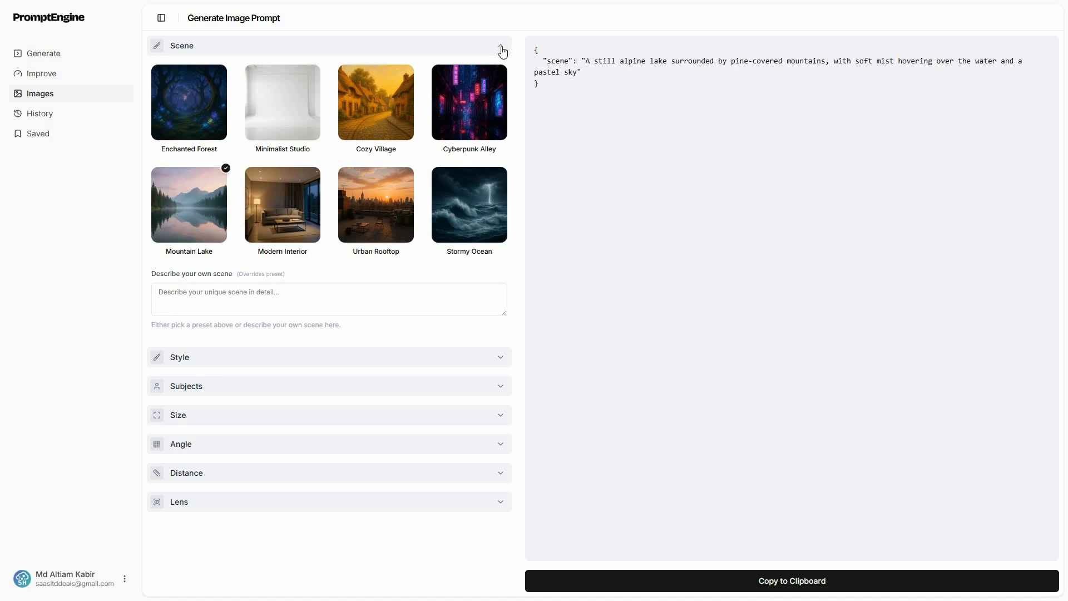
{"action": "left_click", "coordinate": [384, 46]}
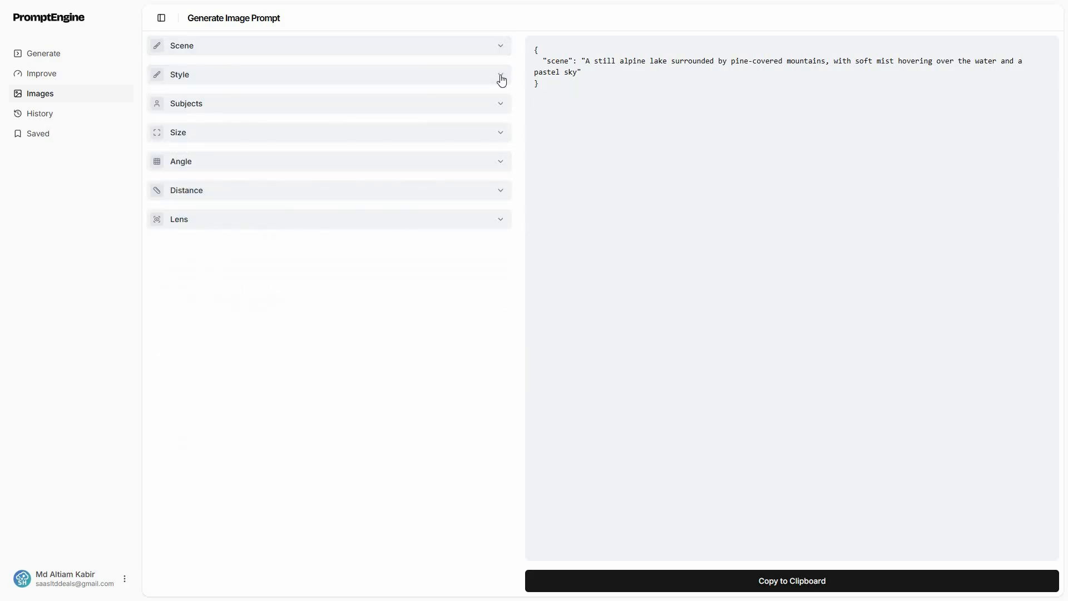
{"action": "left_click", "coordinate": [501, 79]}
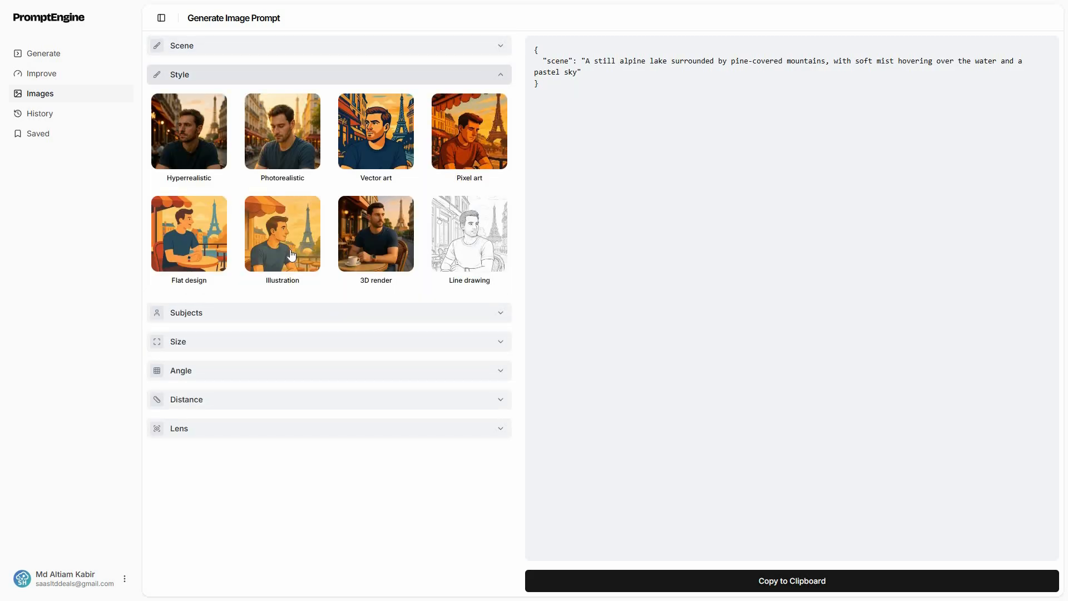
{"action": "left_click", "coordinate": [207, 143]}
{"action": "left_click", "coordinate": [503, 82]}
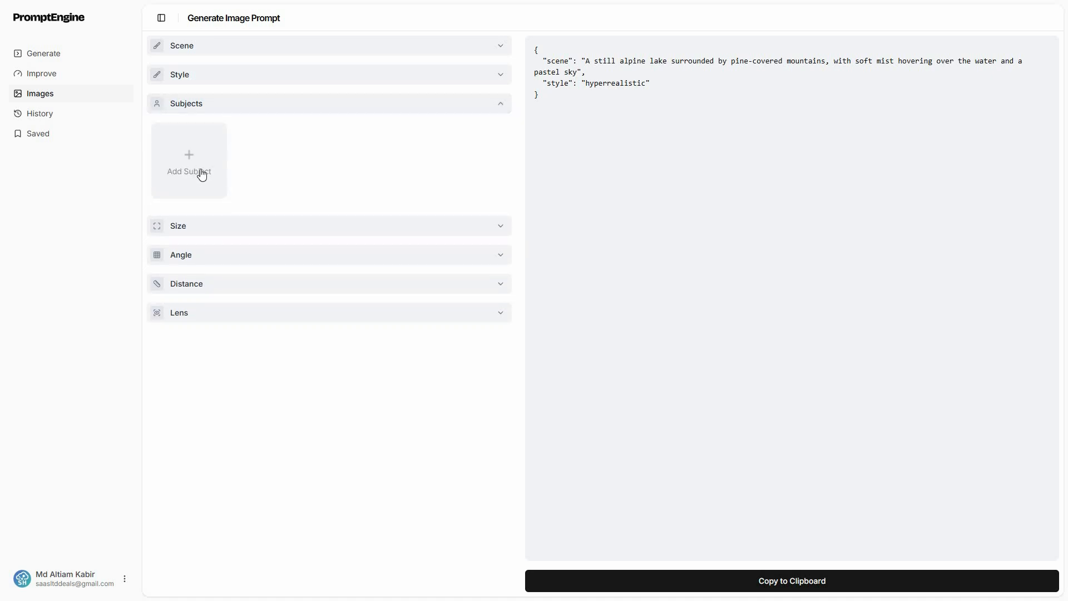
- Add a subject in the background at the left position with the description "the subject is standing"
{"action": "left_click", "coordinate": [201, 171]}
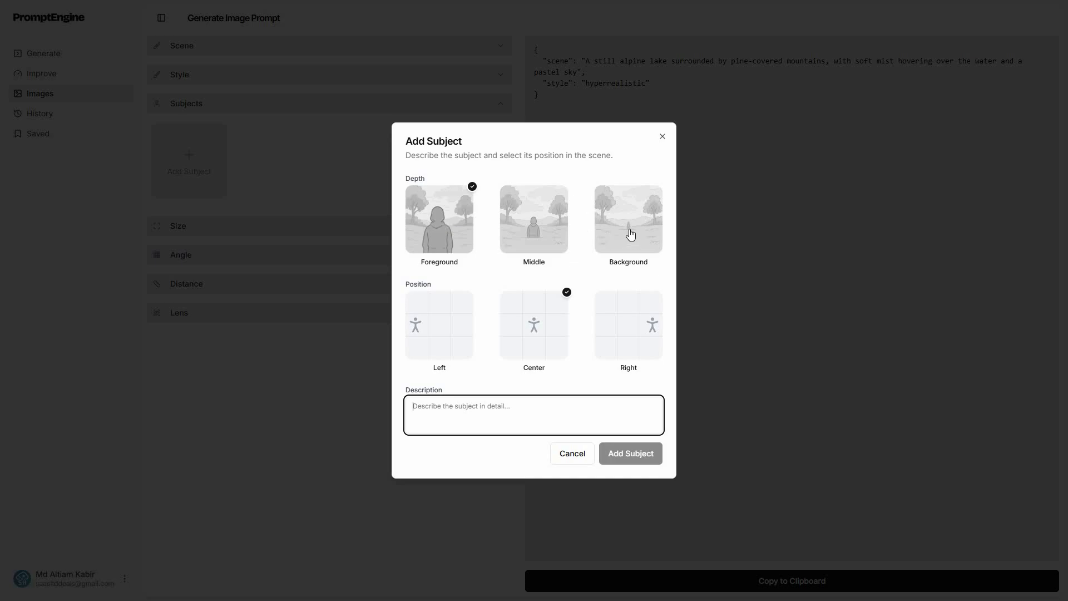
{"action": "left_click", "coordinate": [631, 234]}
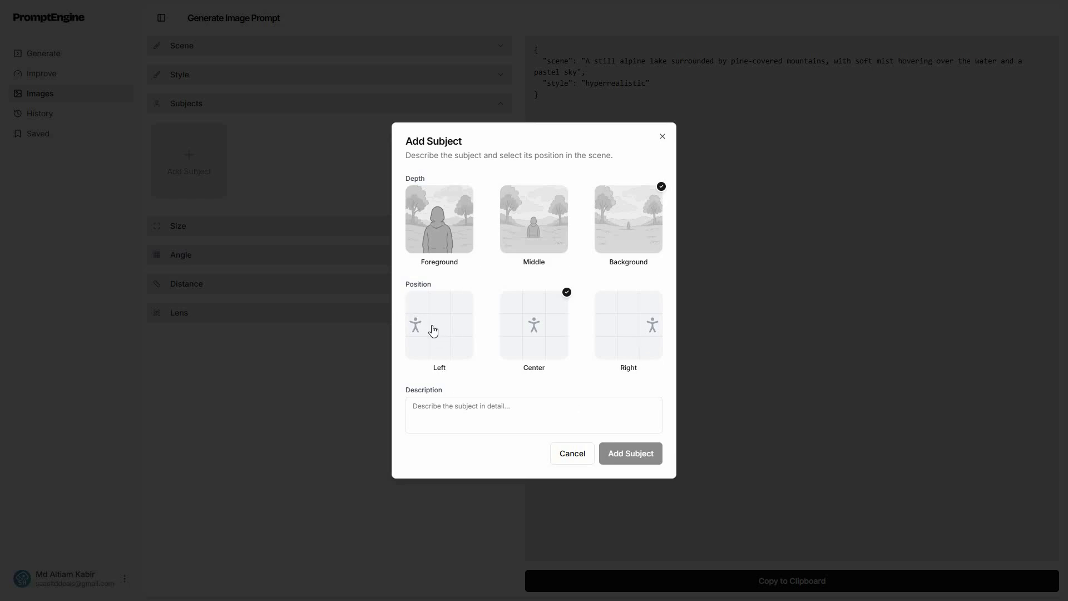
{"action": "left_click", "coordinate": [433, 331]}
{"action": "left_click", "coordinate": [487, 416]}
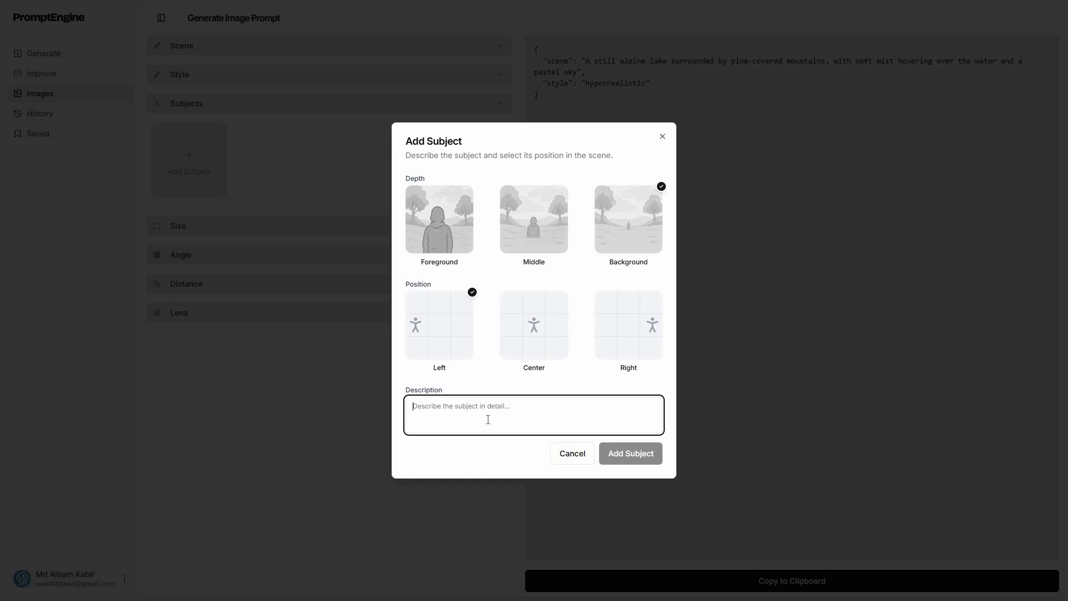
{"action": "type", "text": "the subject is standing"}
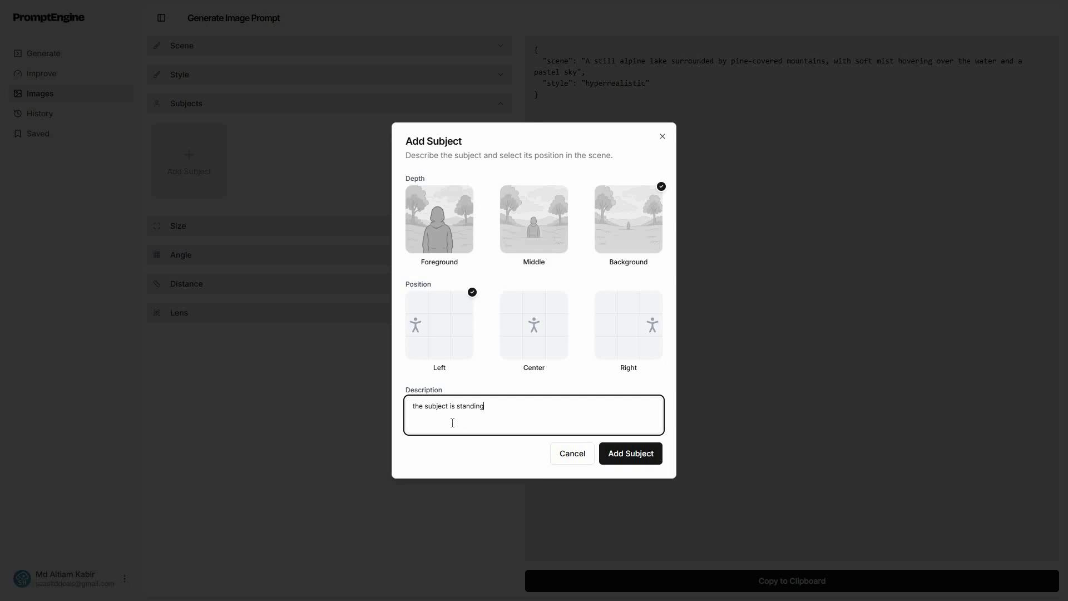
{"action": "left_click", "coordinate": [649, 455]}
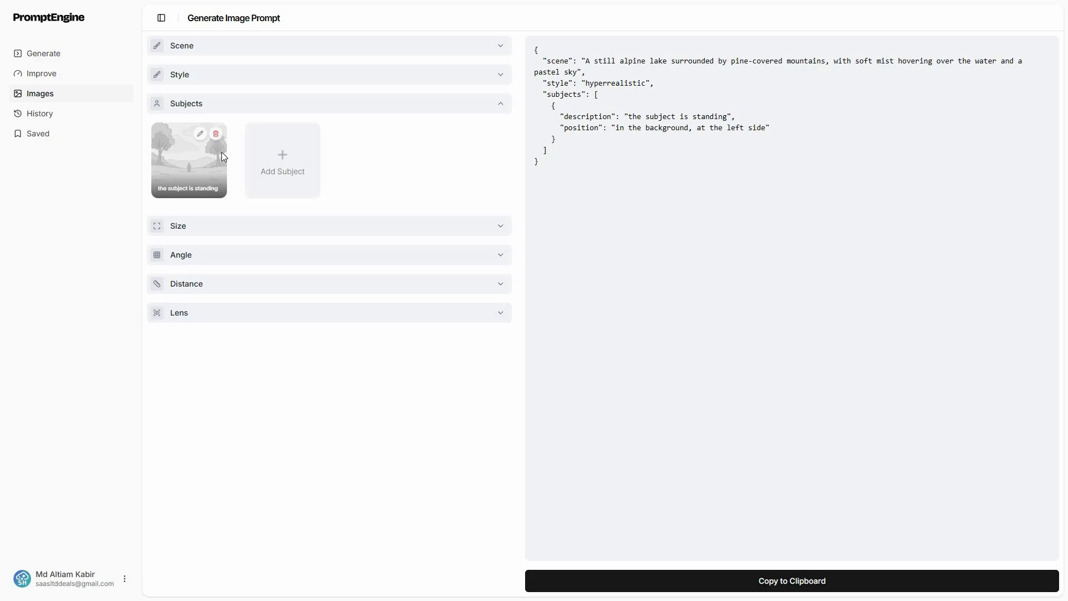
{"action": "left_click", "coordinate": [276, 158]}
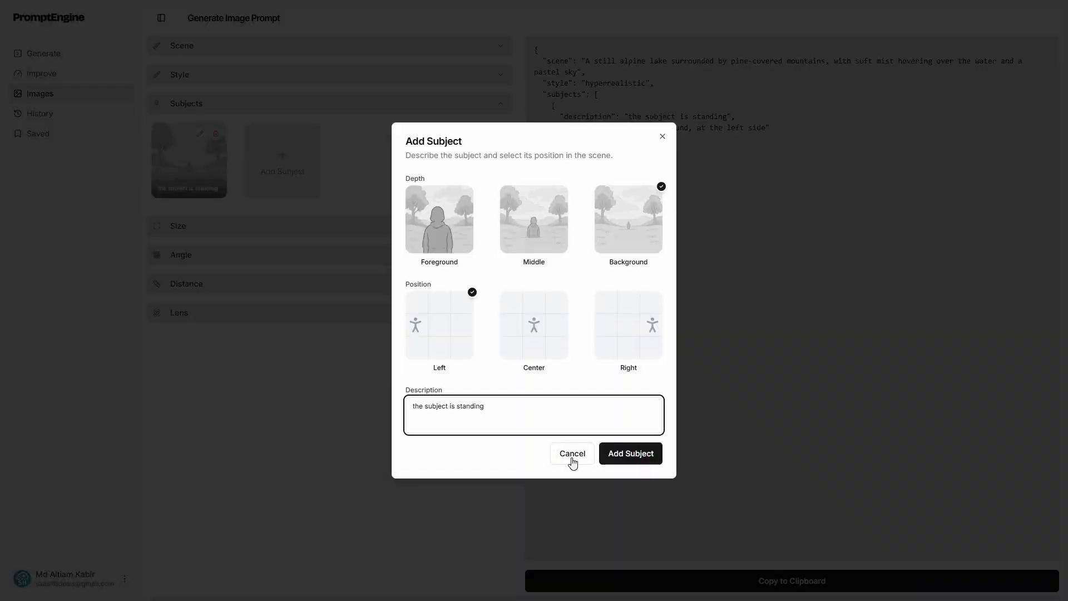
{"action": "left_click", "coordinate": [244, 238]}
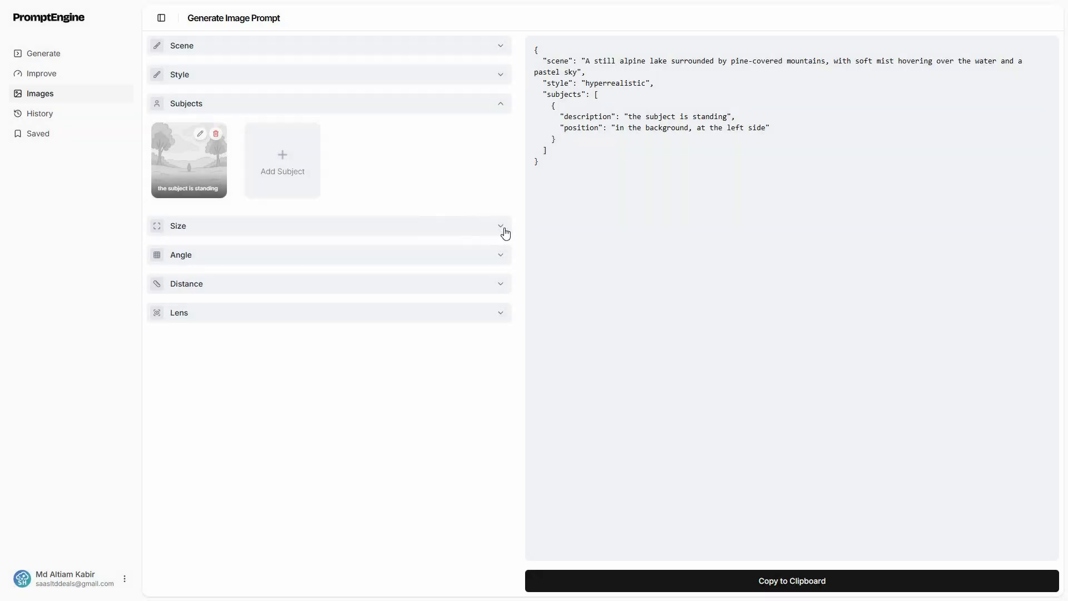
- Set the image size to Landscape, 1536 × 1024
{"action": "left_click", "coordinate": [501, 105]}
{"action": "left_click", "coordinate": [498, 139]}
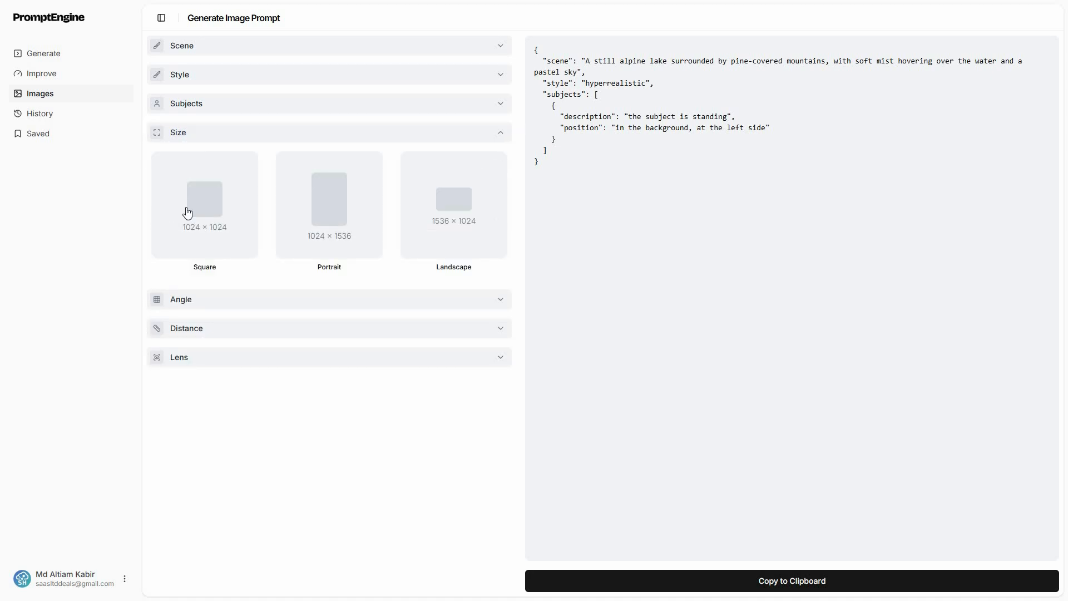
{"action": "left_click", "coordinate": [486, 172]}
{"action": "left_click", "coordinate": [384, 136]}
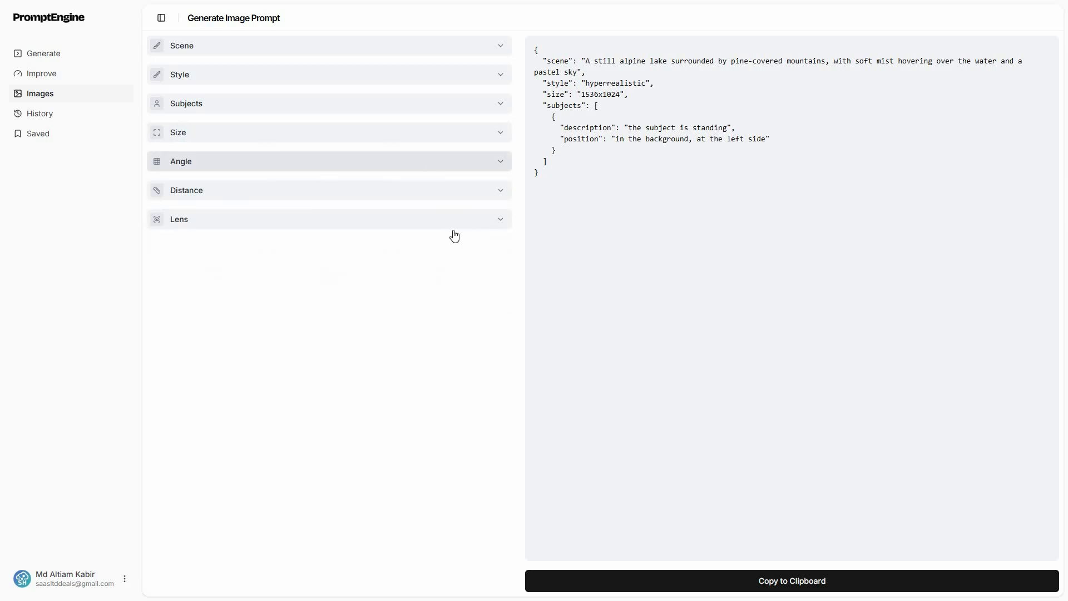
- Set the camera angle to High angle
{"action": "left_click", "coordinate": [423, 162]}
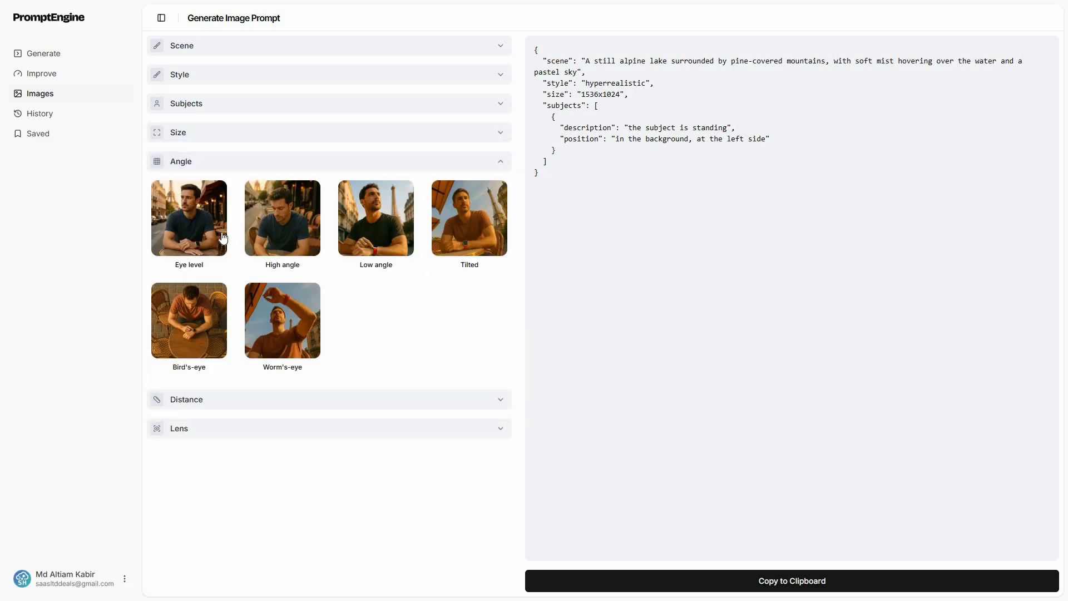
{"action": "left_click", "coordinate": [286, 231]}
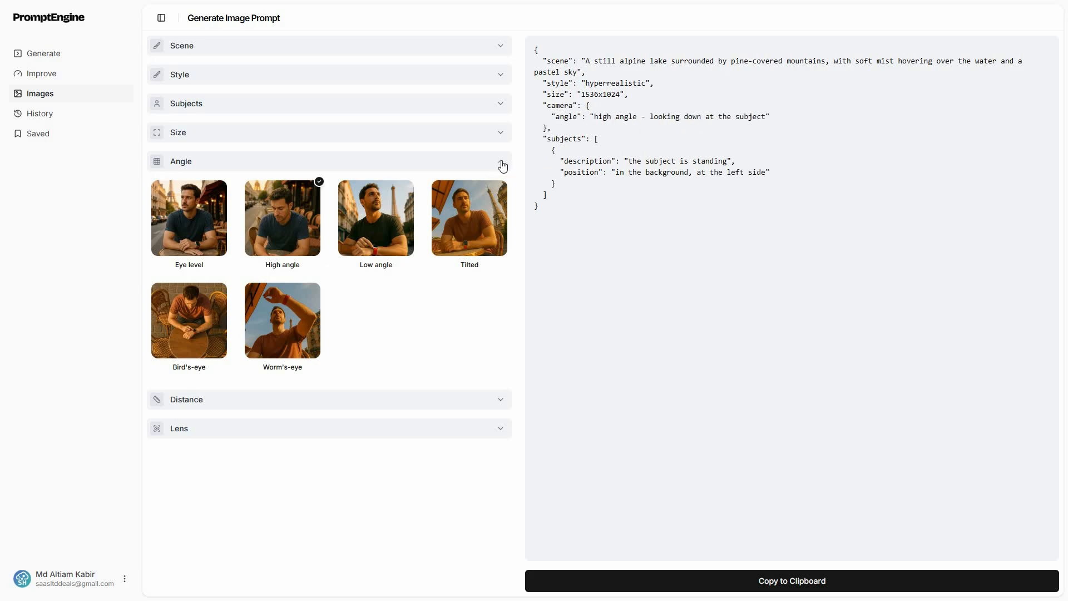
{"action": "left_click", "coordinate": [206, 163]}
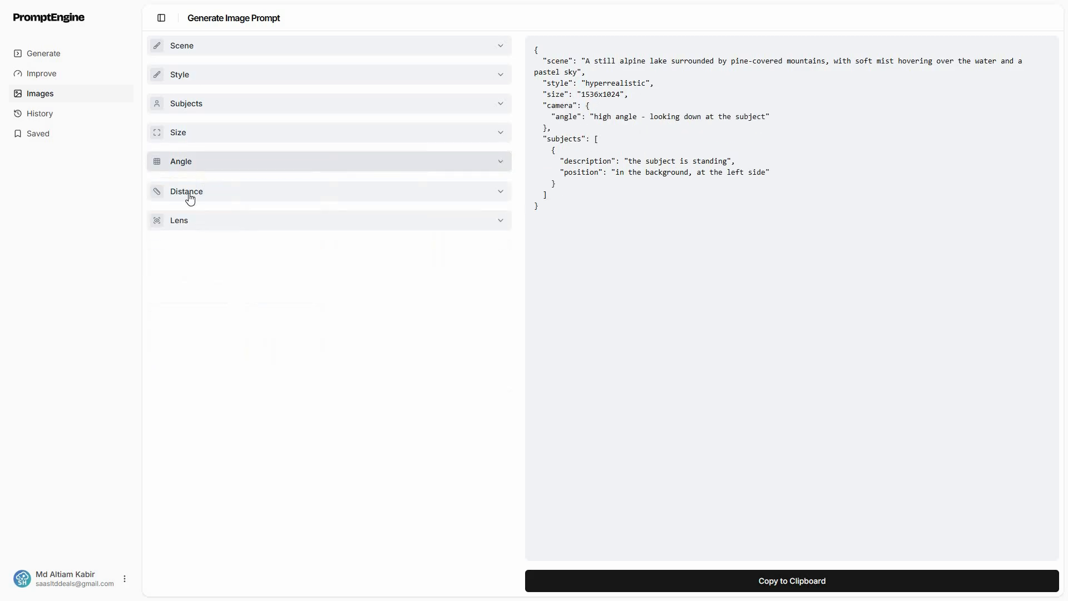
- Set the camera distance to Extreme wide
{"action": "left_click", "coordinate": [291, 195]}
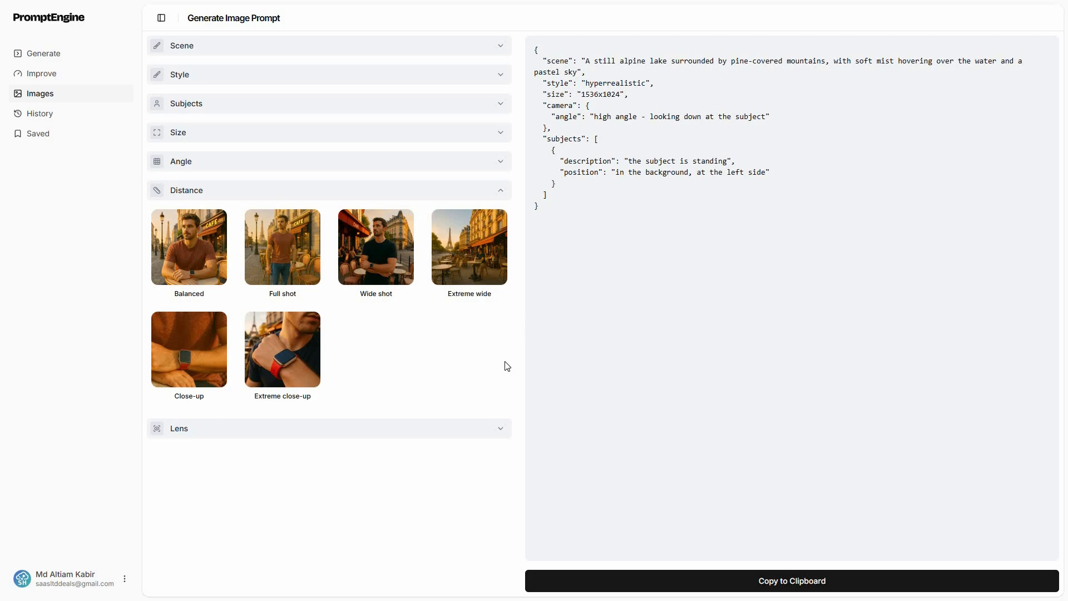
{"action": "left_click", "coordinate": [463, 247]}
{"action": "left_click", "coordinate": [498, 191]}
- Set the lens to Wide Angle and copy the finished image prompt to the clipboard
{"action": "left_click", "coordinate": [301, 219]}
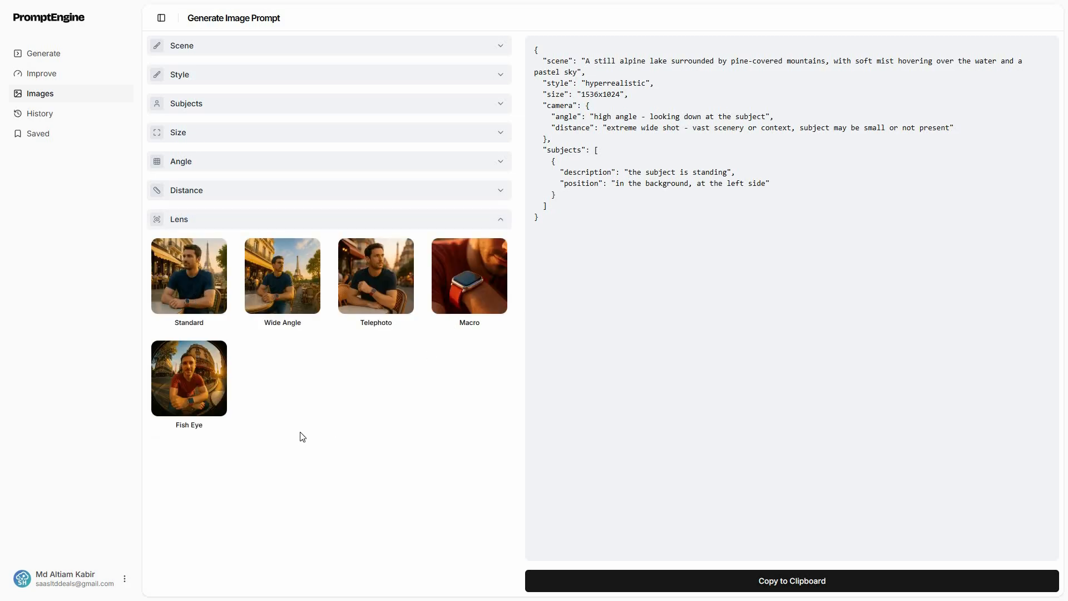
{"action": "left_click", "coordinate": [305, 287]}
{"action": "left_click", "coordinate": [491, 219]}
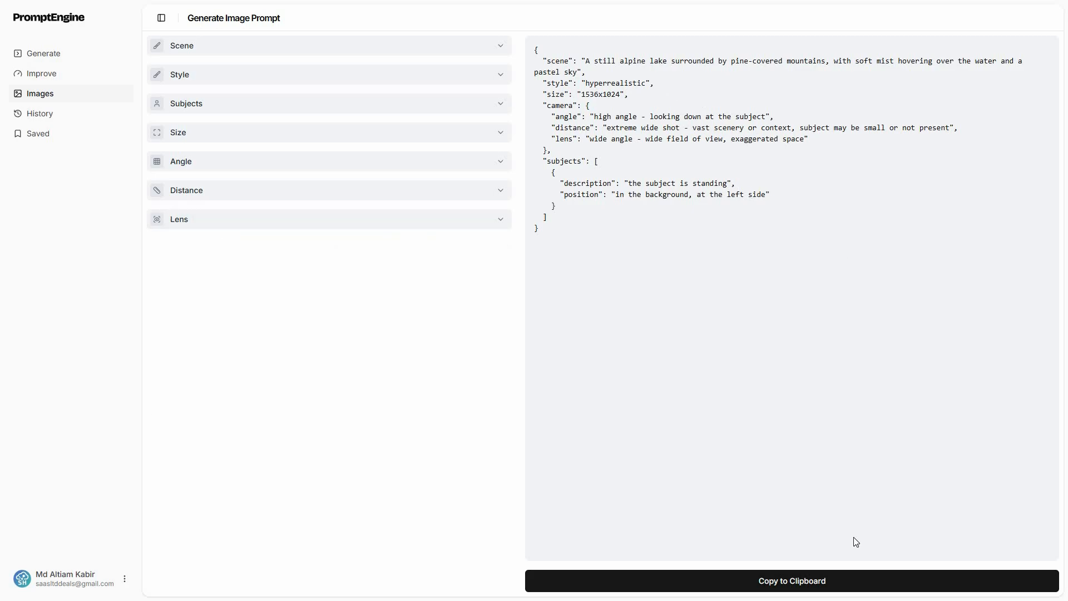
{"action": "left_click", "coordinate": [807, 588]}
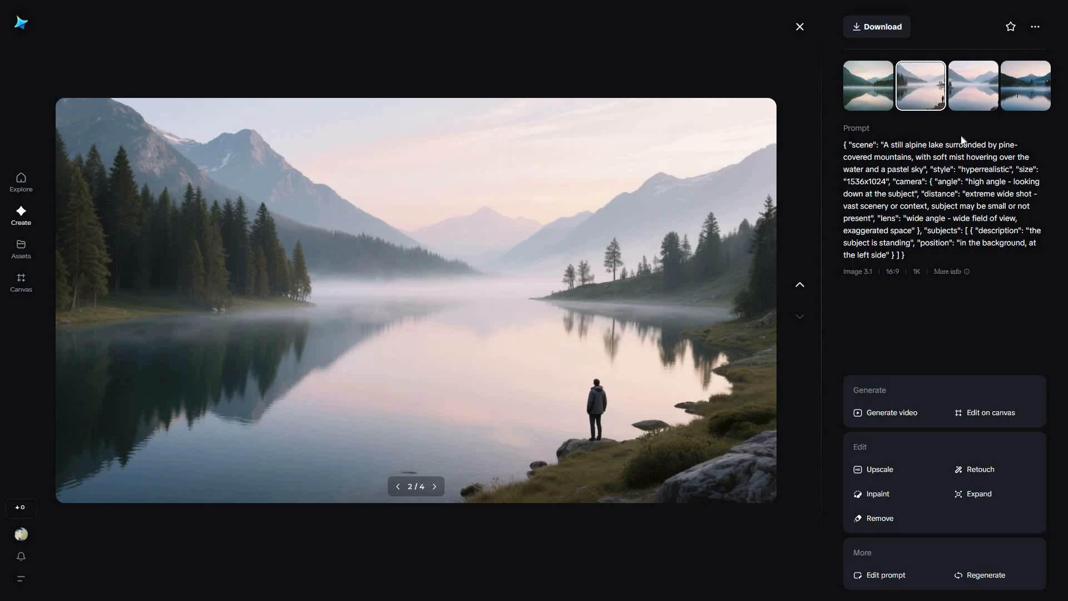
- In the AI image generator, view the third lake image made from the copied prompt
{"action": "left_click", "coordinate": [973, 107]}
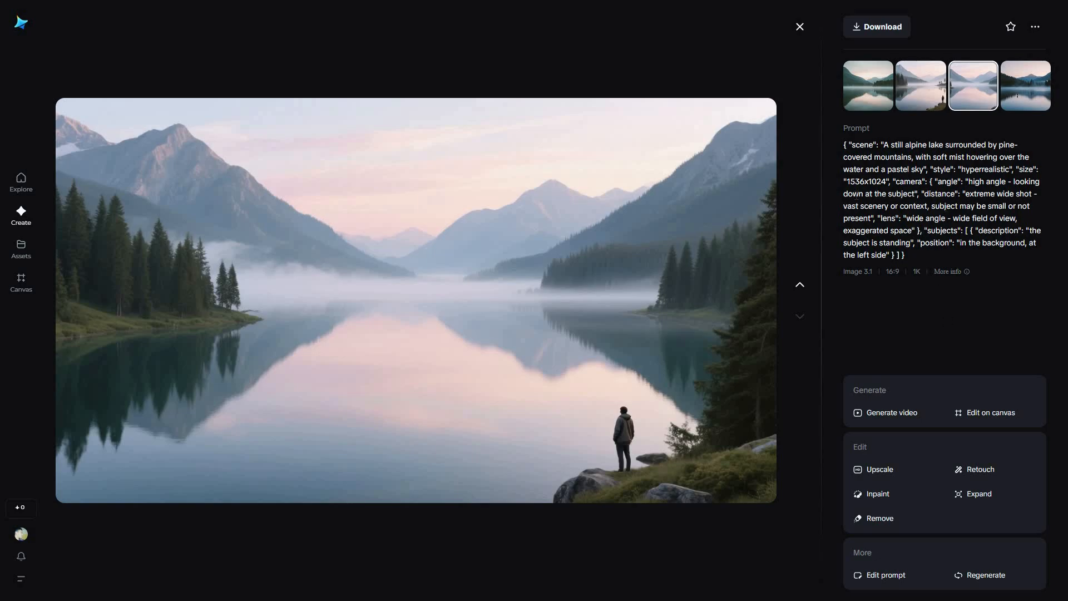
{"action": "mouse_move", "coordinate": [892, 227]}
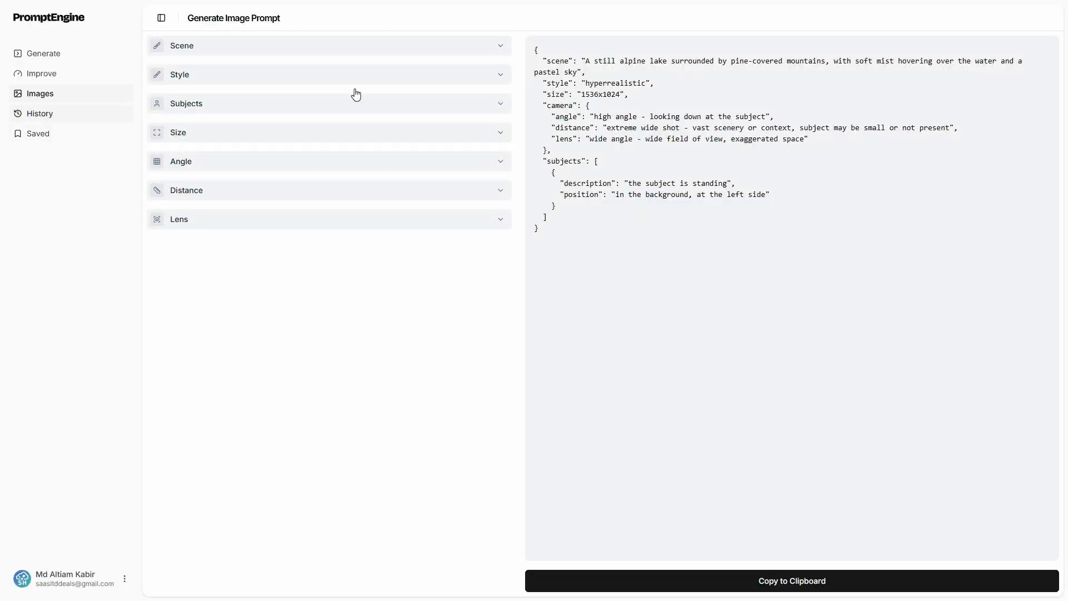
- Check the PromptEngine history for the last 7 days and last month, then open the saved prompts
{"action": "left_click", "coordinate": [40, 113]}
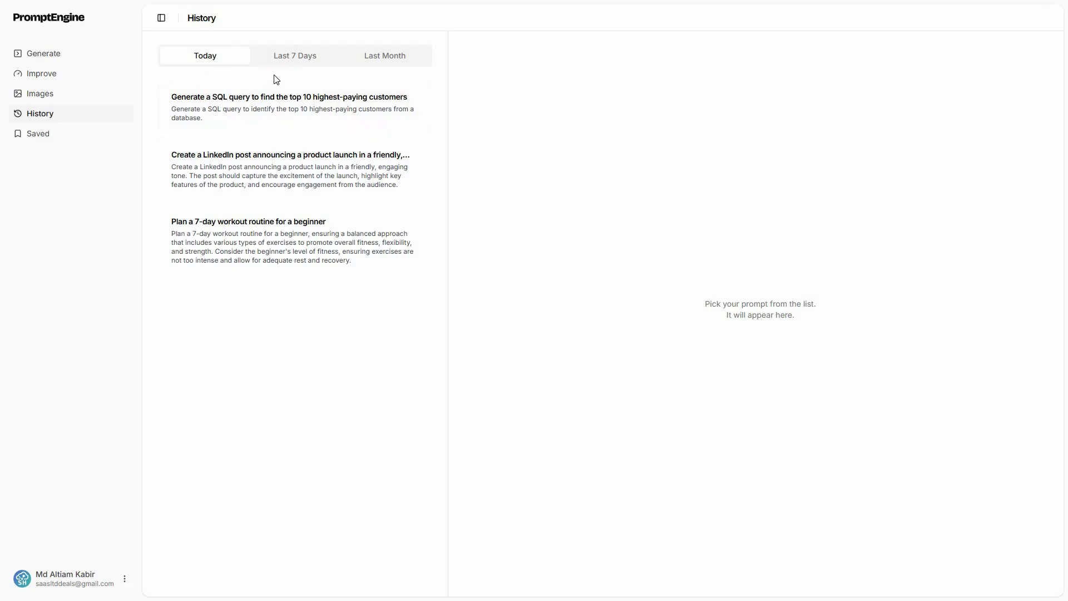
{"action": "left_click", "coordinate": [295, 56]}
{"action": "left_click", "coordinate": [389, 60]}
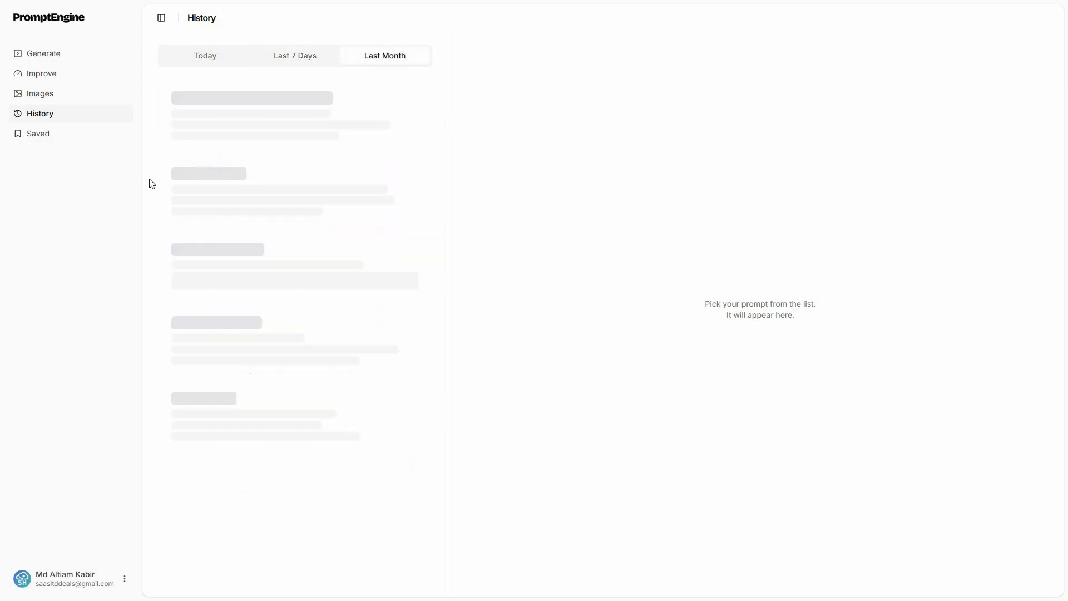
{"action": "left_click", "coordinate": [45, 139]}
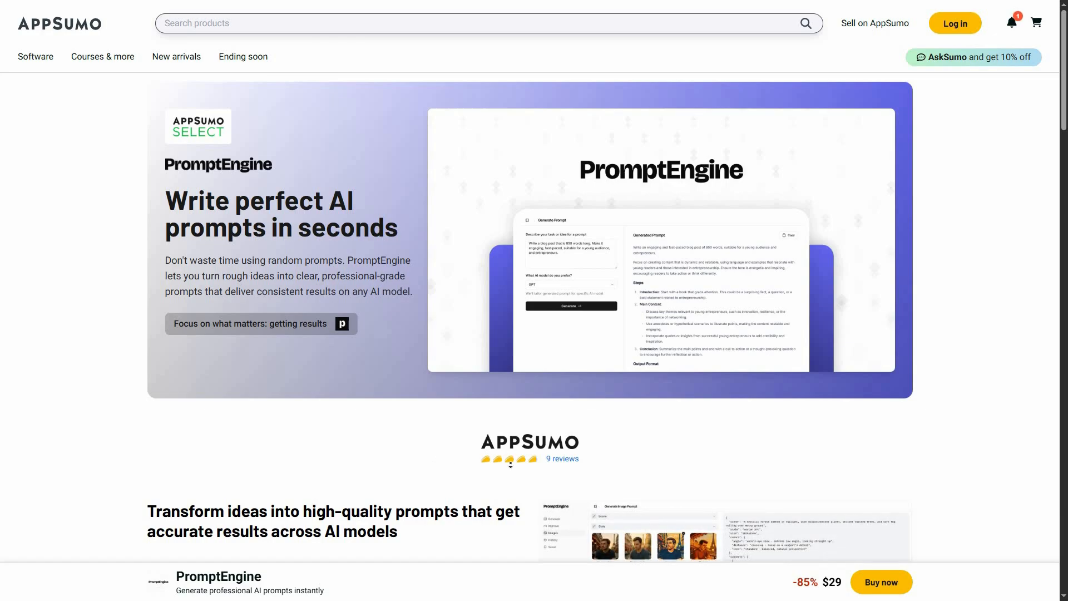
- On PromptEngine's AppSumo page, review the lifetime plan's price, included features and deal terms
{"action": "scroll", "coordinate": [507, 422], "scroll_direction": "down", "scroll_amount": 6}
{"action": "scroll", "coordinate": [507, 422], "scroll_direction": "down", "scroll_amount": 4}
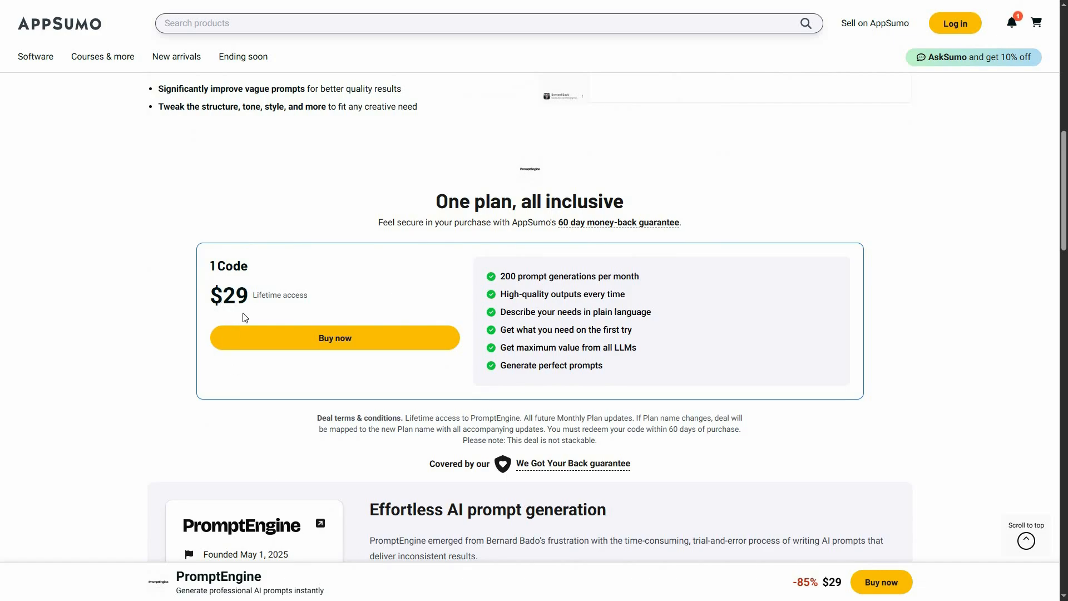
{"action": "scroll", "coordinate": [245, 318], "scroll_direction": "down", "scroll_amount": 1}
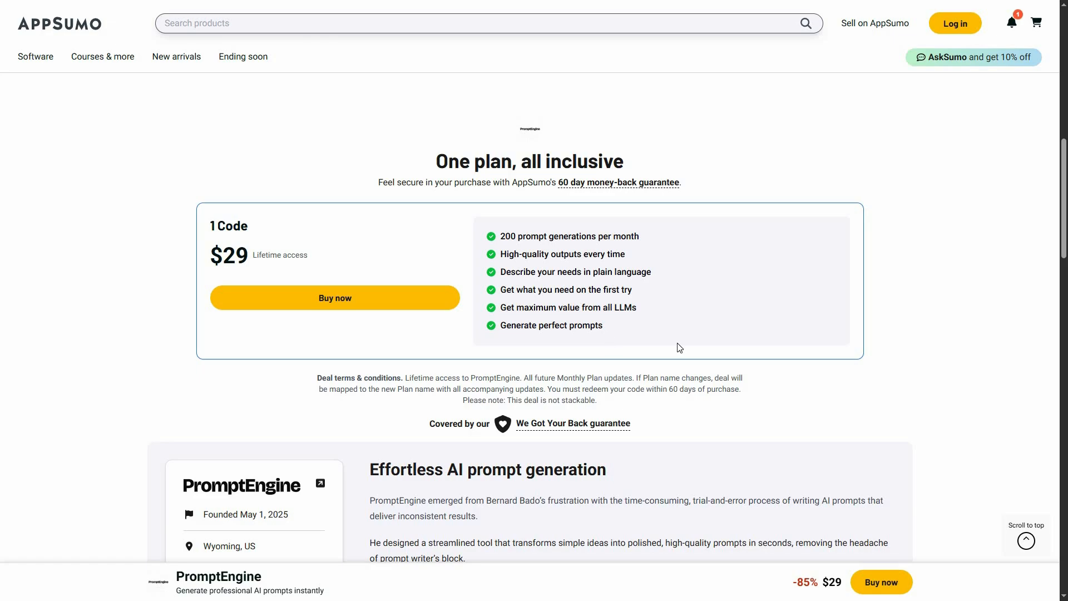